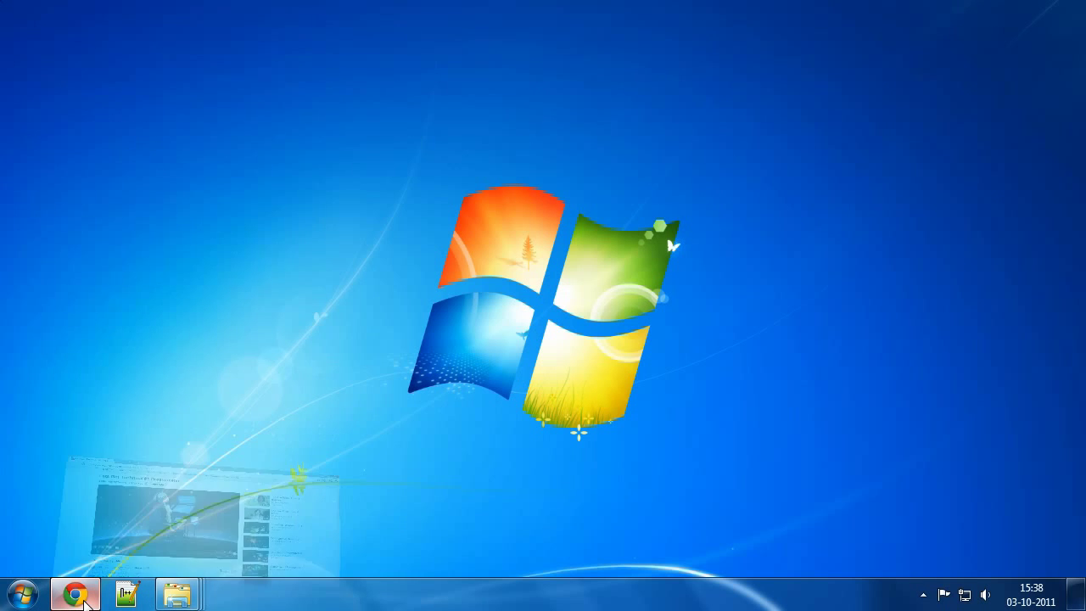
- Restore Chrome and load the YouTube home page in a new tab
left_click(84, 598)
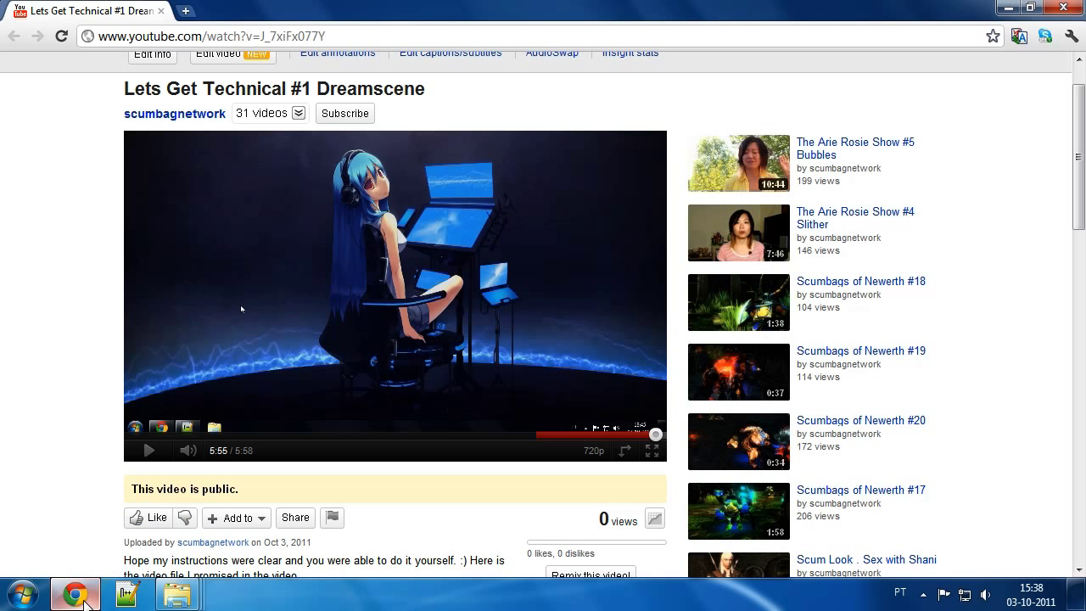
left_click(184, 10)
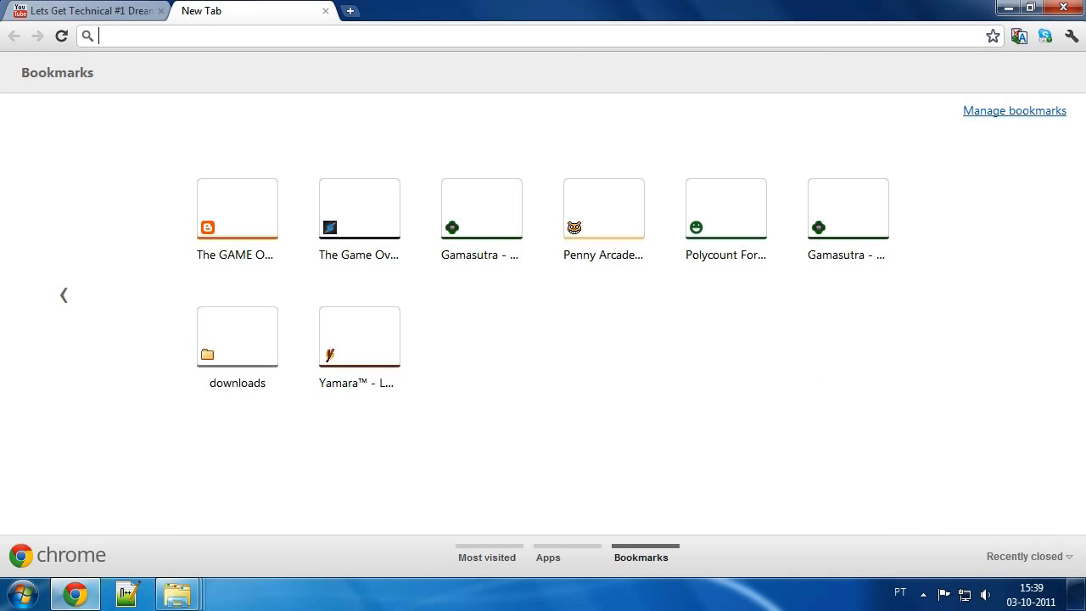
type("tyo")
key("BackSpace")
key("BackSpace")
key("BackSpace")
type("you")
key("Return")
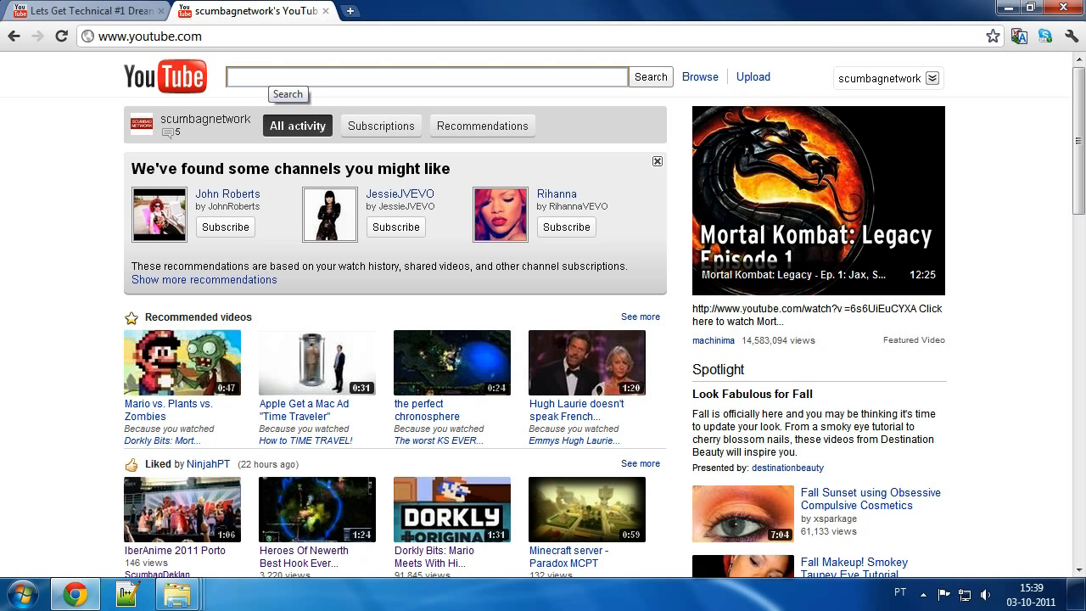
- Search 'whales hd', open the whale shark underwater footage, mute it and pause it at 0:40
type("whales hd")
key("Return")
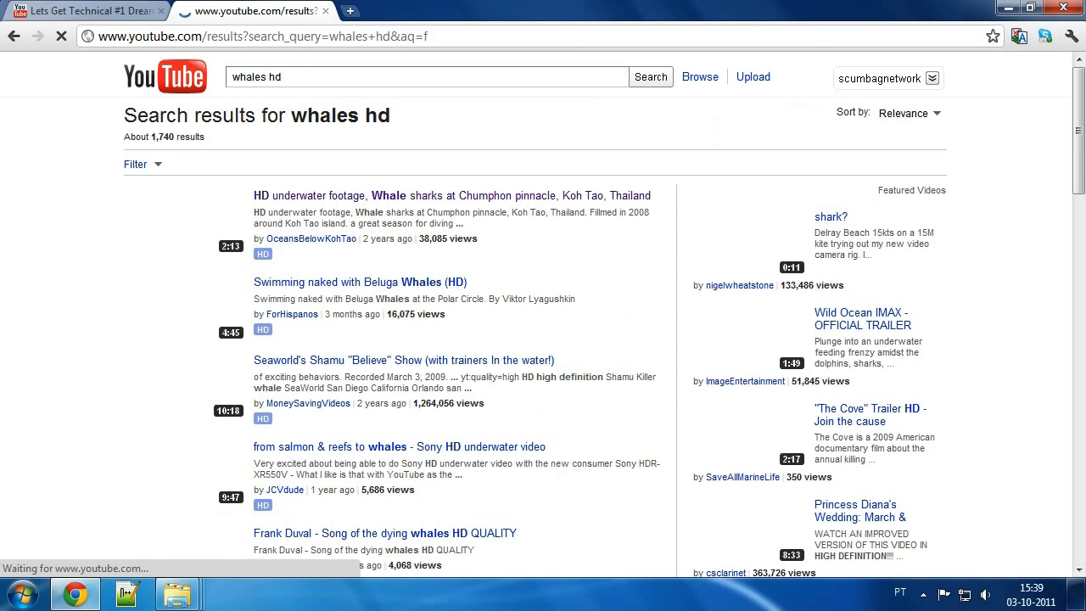
left_click(302, 197)
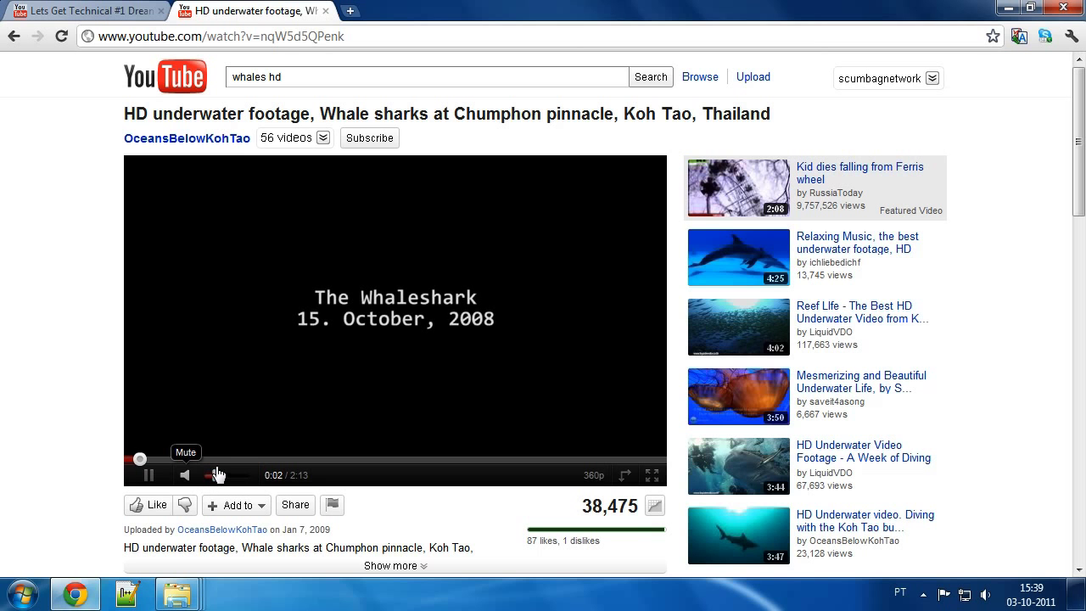
left_click(228, 461)
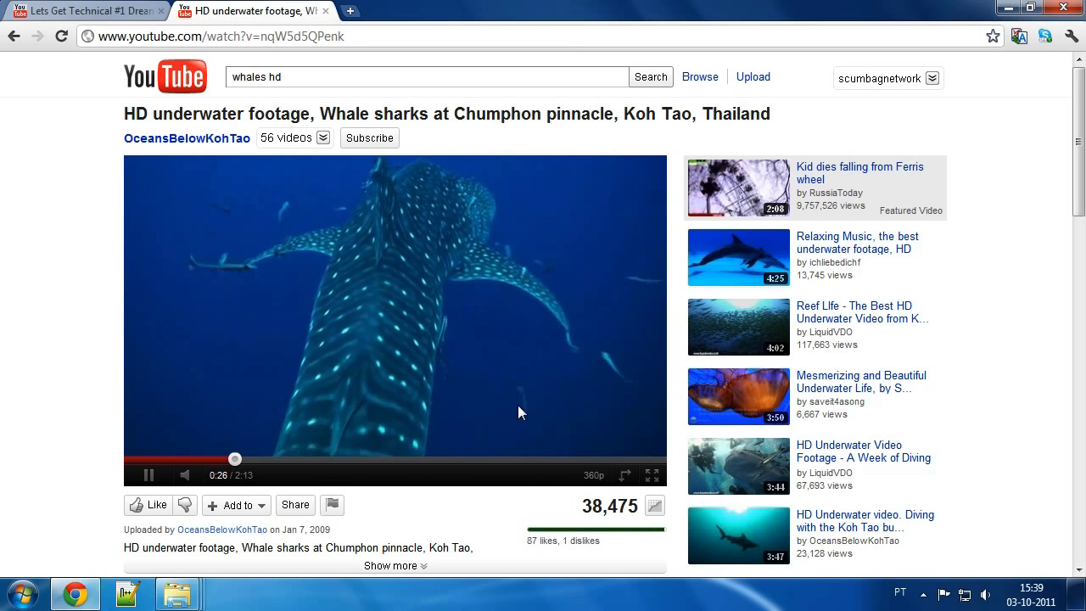
left_click(187, 476)
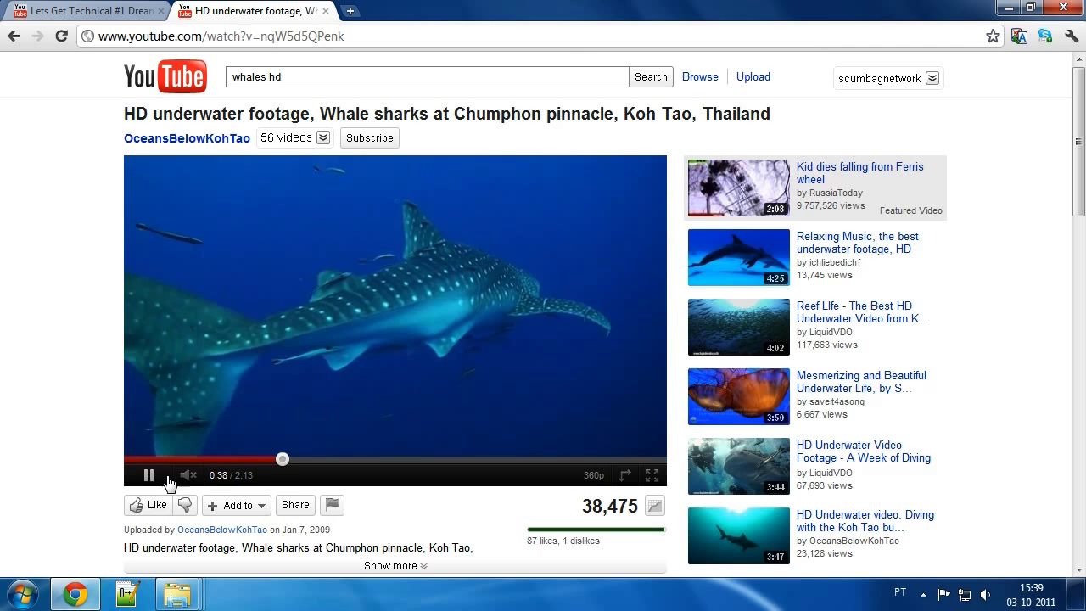
mouse_move(193, 480)
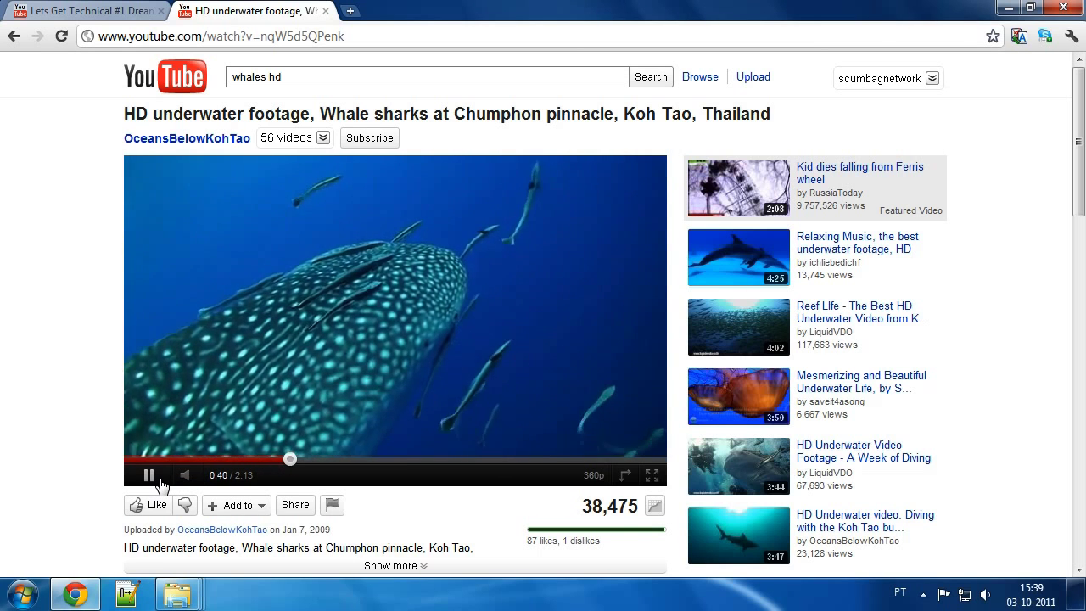
left_click(150, 476)
- Search 'hatsune miku', then open and pause the CV01 World is Mine Live in Tokyo 1080p video
triple_click(337, 76)
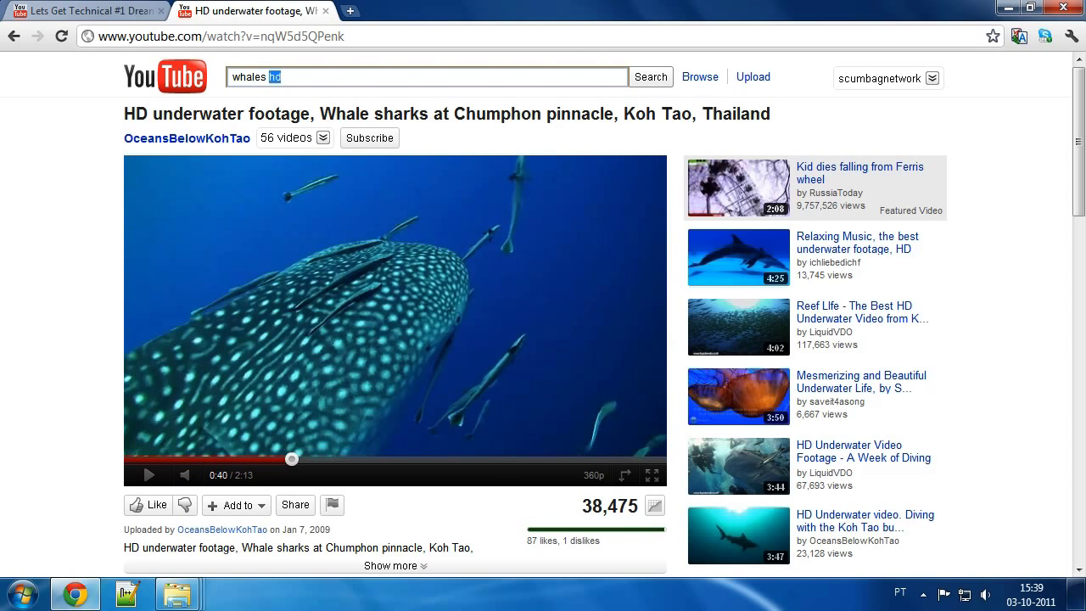
type("hats")
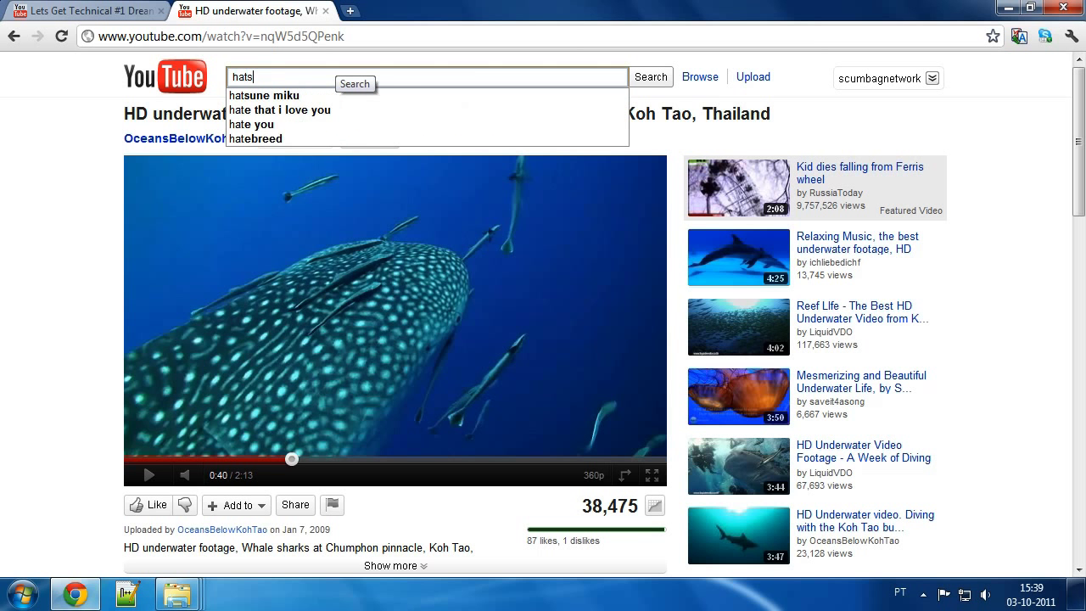
type("une m")
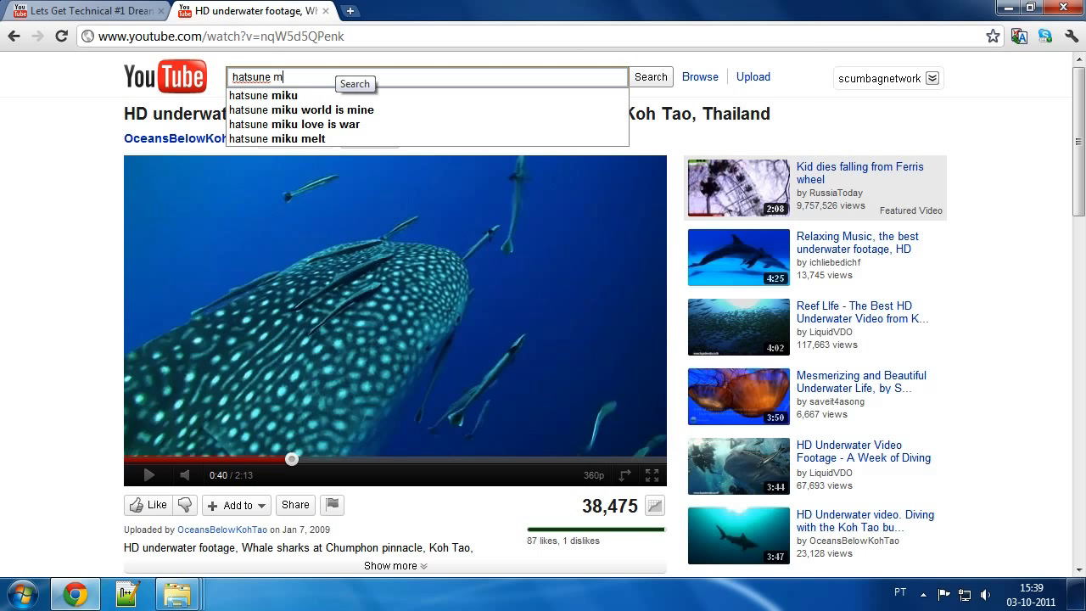
type("iku")
key("Return")
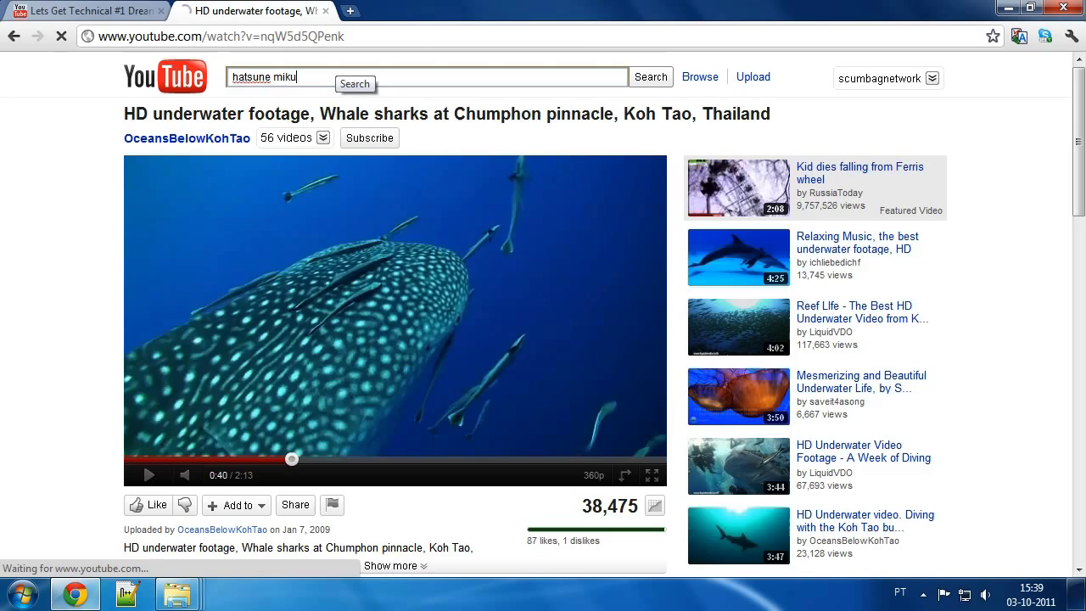
left_click(297, 197)
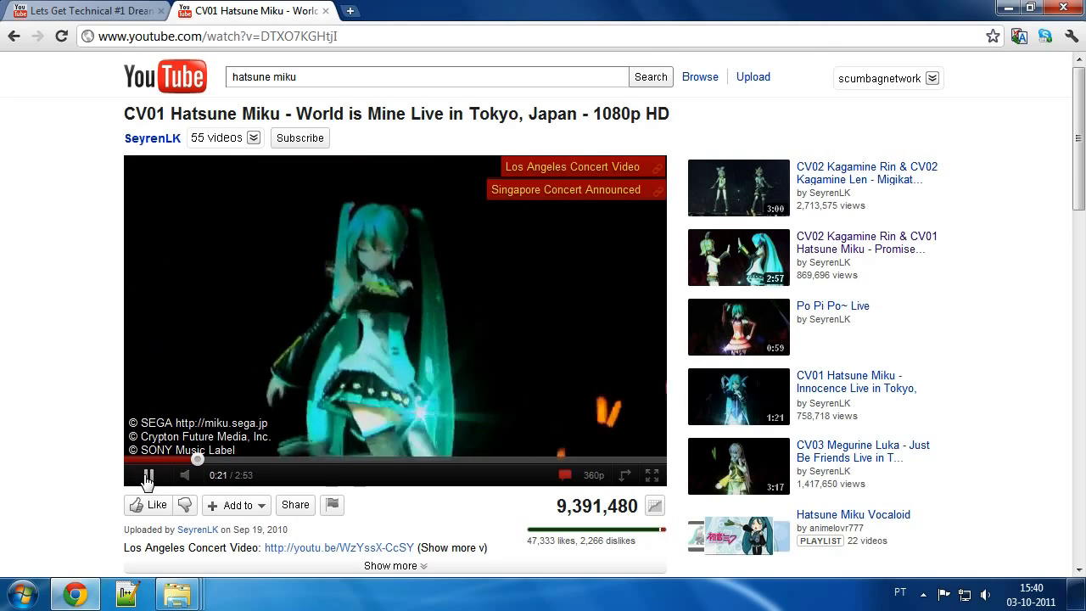
left_click(147, 480)
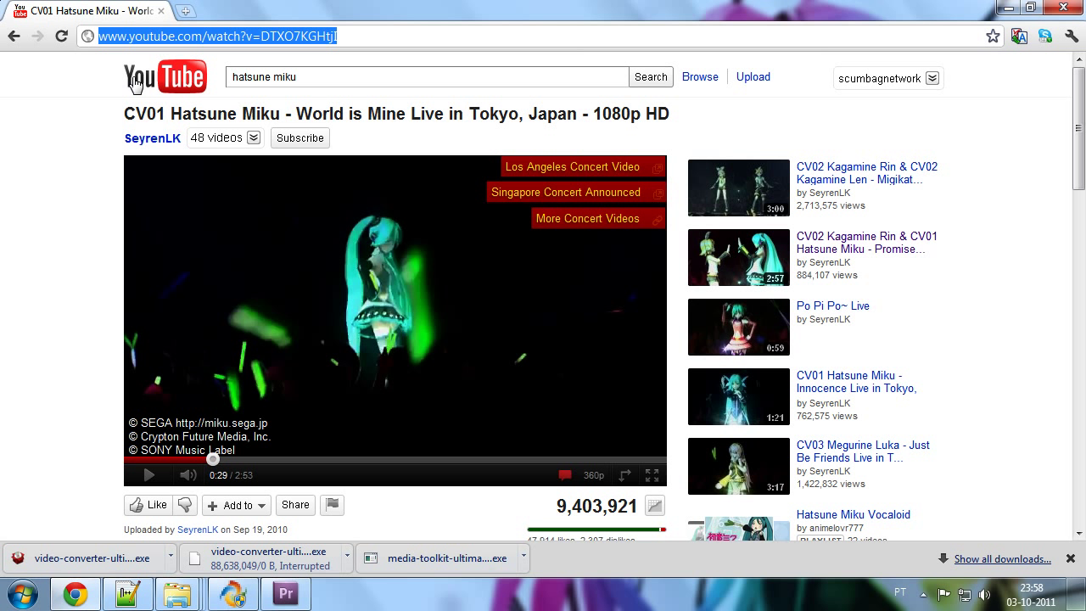
- Open keepvid.com in a new tab
left_click(189, 12)
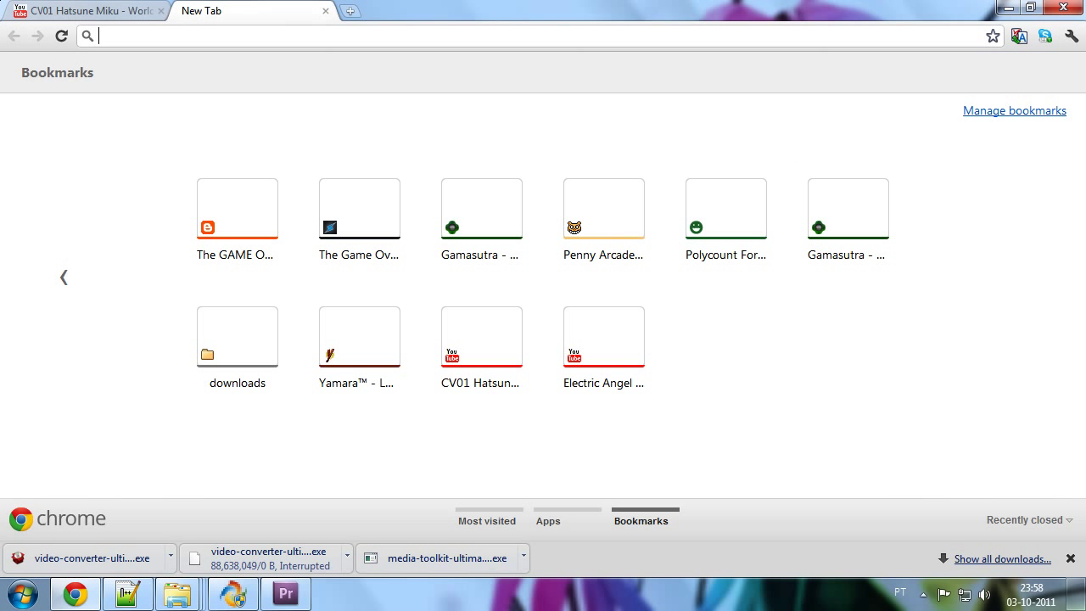
type("keepvid.com")
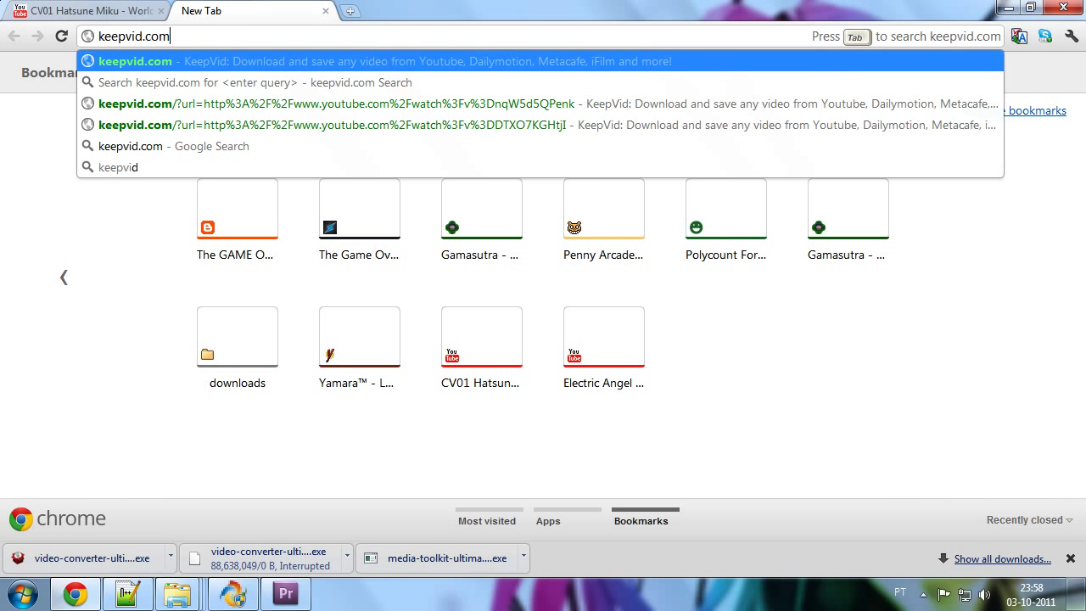
key("Return")
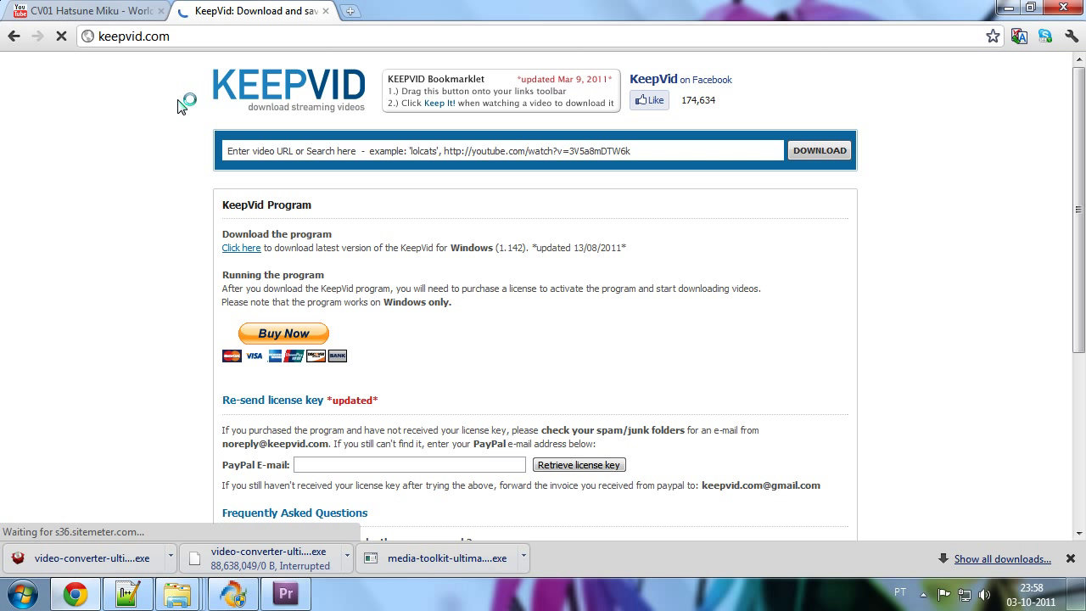
- Paste the concert's YouTube URL into KeepVid, submit it, and allow the Java downloader to run
left_click(148, 37)
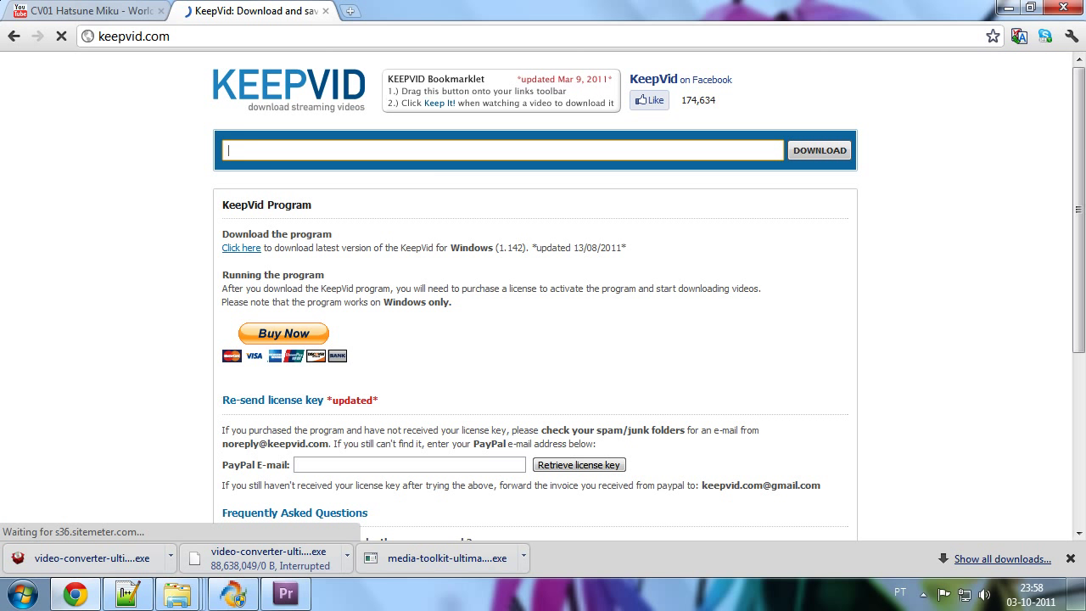
type("http://www.youtube.com/watch?v=DTXO7KGHtjI")
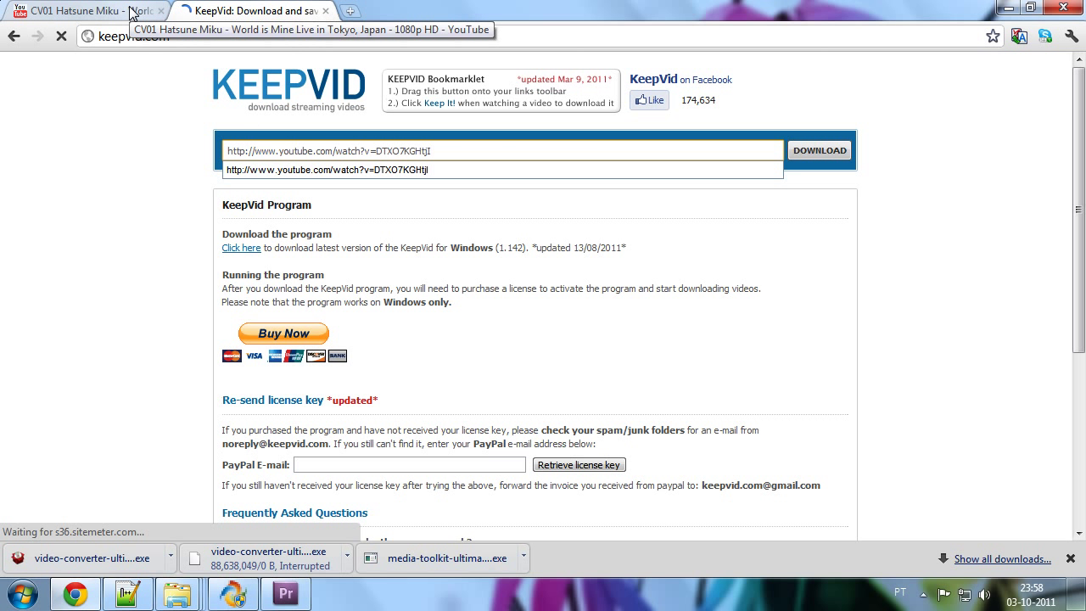
left_click(793, 156)
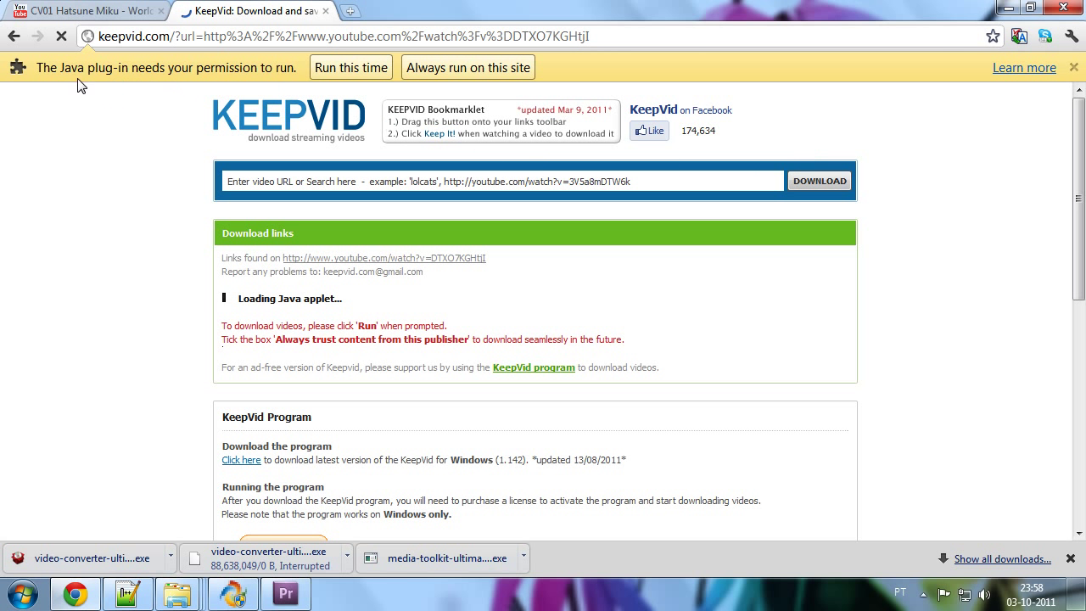
left_click(367, 68)
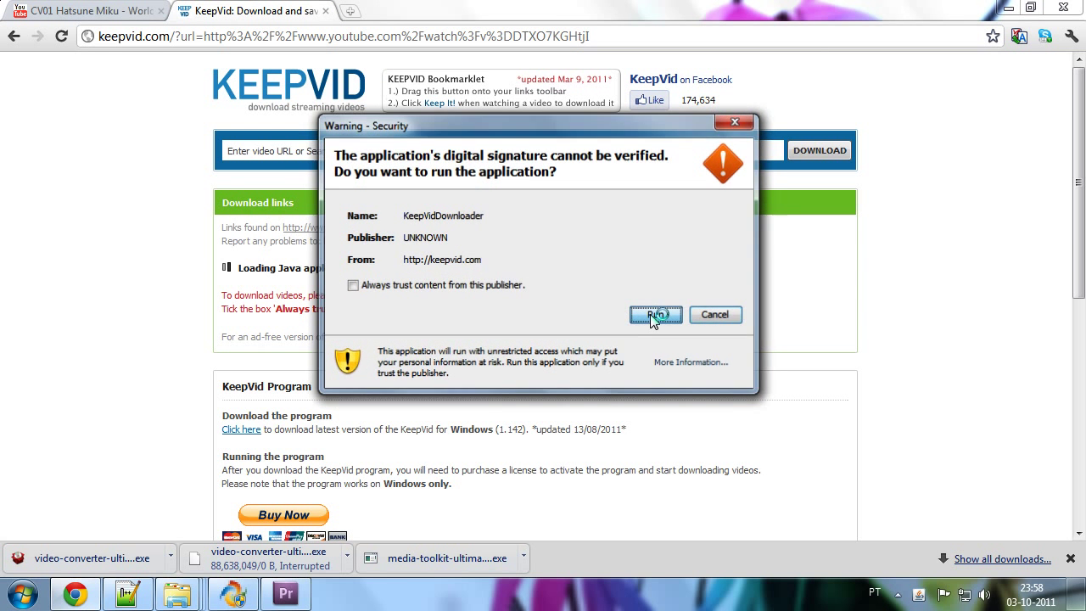
left_click(654, 313)
scroll(191, 280, "down", 2)
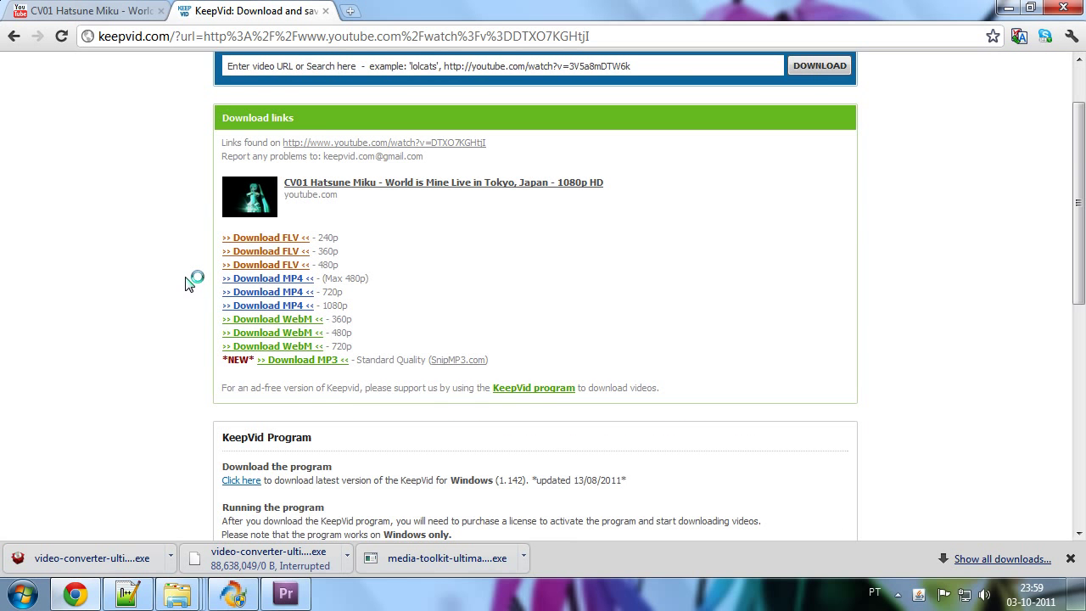
scroll(195, 271, "up", 1)
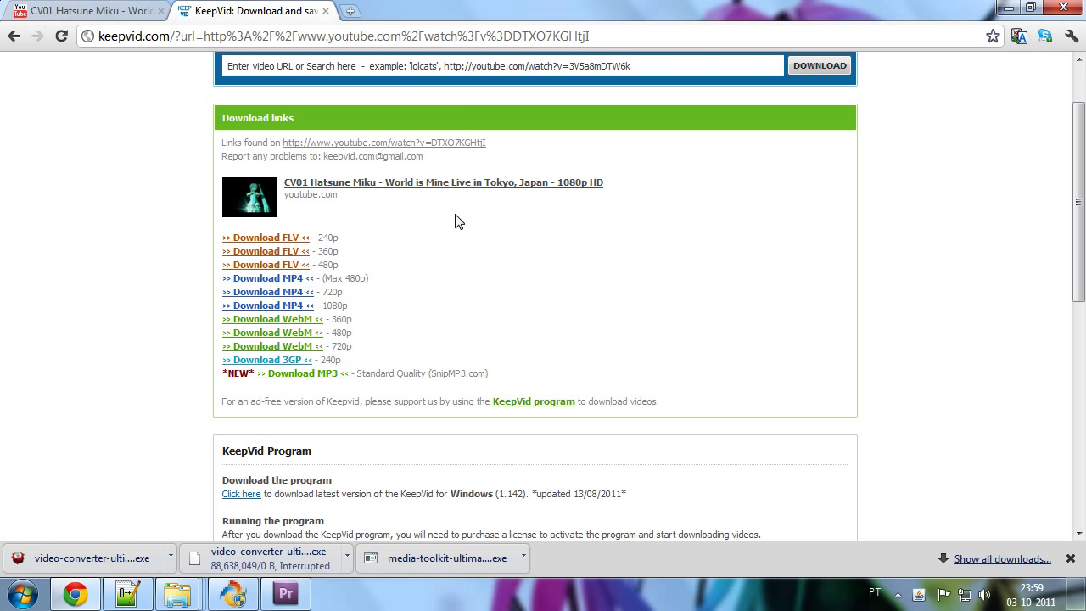
- Open java.com in a new tab
left_click(349, 12)
type("java.com")
key("Return")
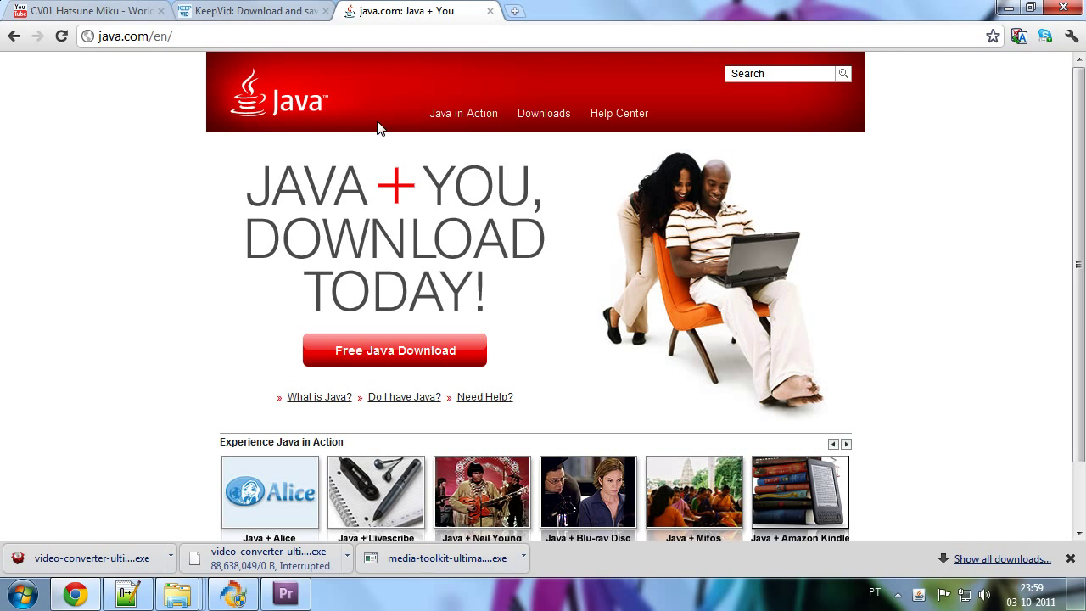
- Download the 720p MP4 of the concert from KeepVid's link list
left_click(254, 11)
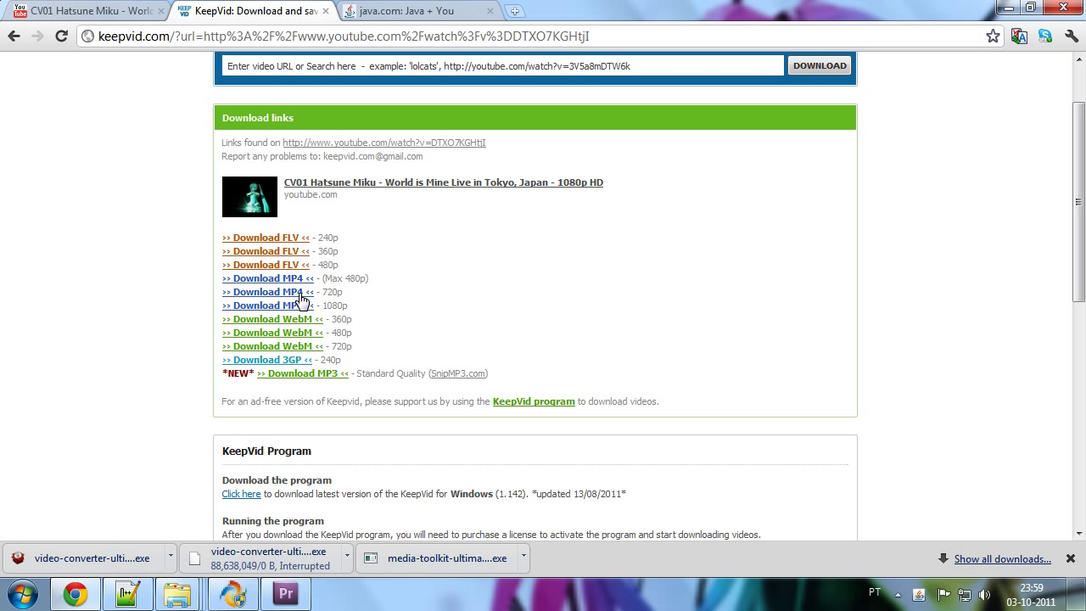
left_click_drag(322, 292, 338, 292)
left_click(345, 296)
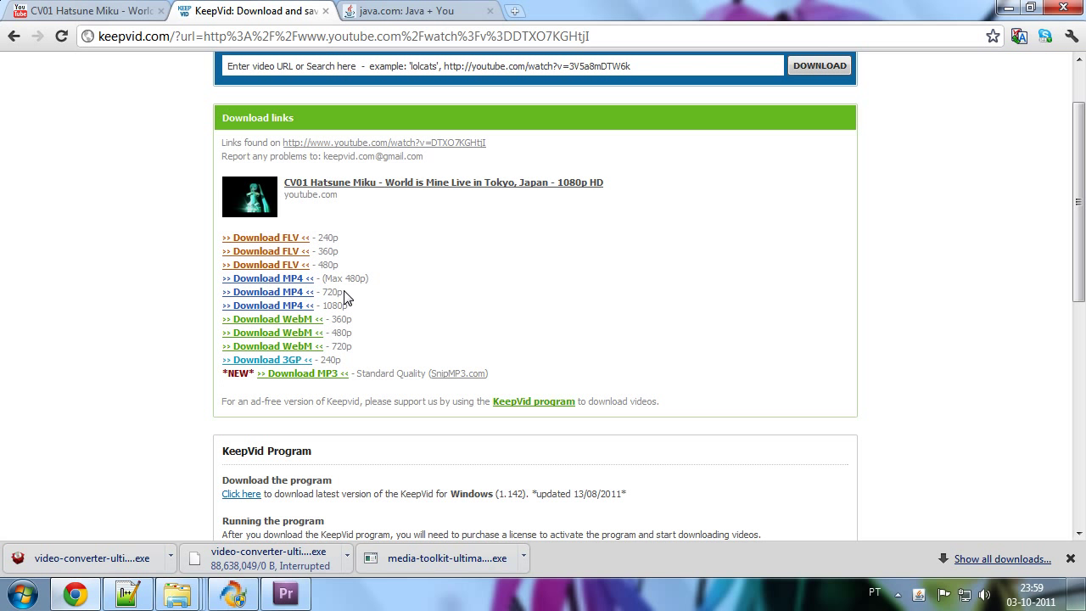
left_click(293, 295)
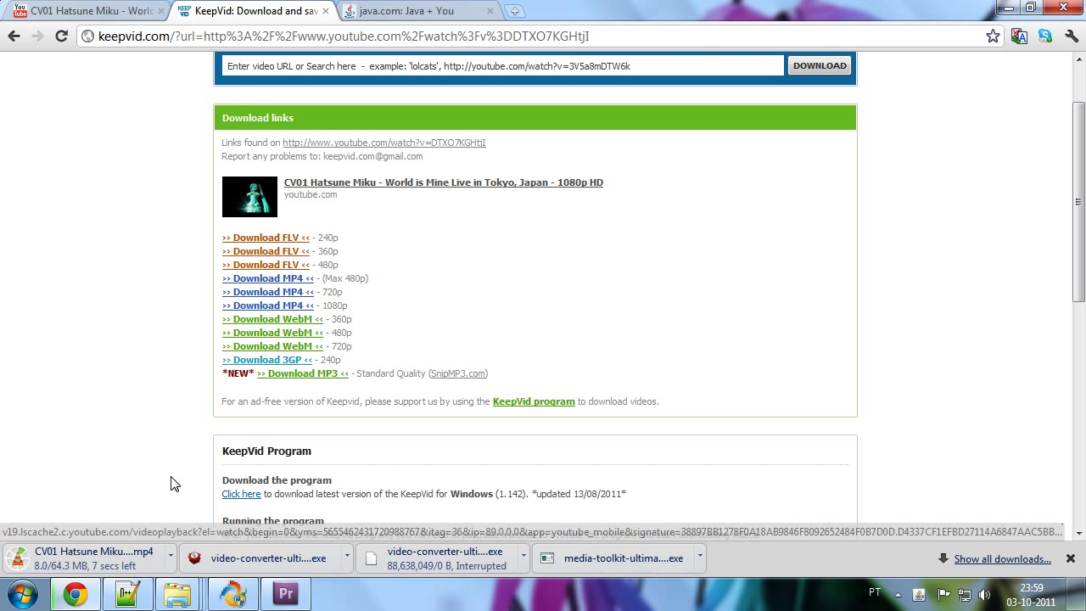
left_click(171, 559)
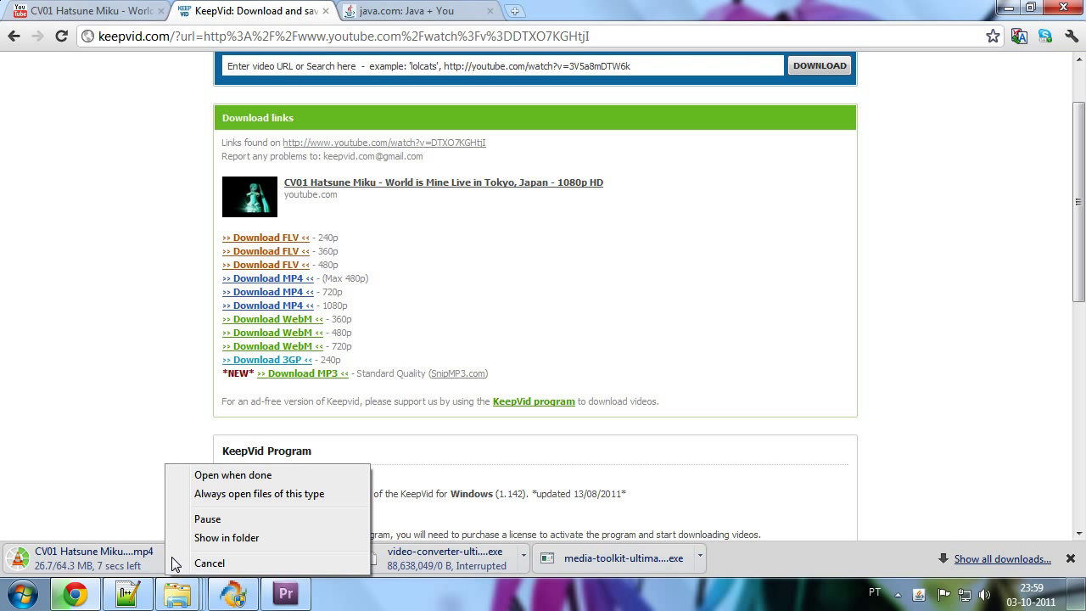
left_click(146, 531)
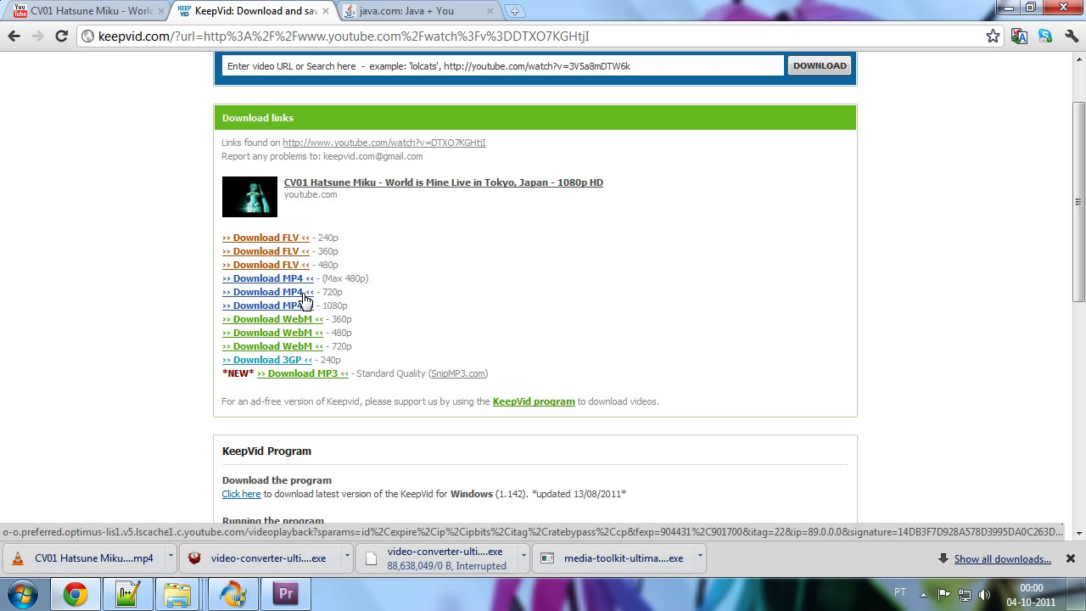
- Search 'imtoo video encoder', open the ImTOO Video Converter page, and show the concert MP4 in its folder
left_click(515, 11)
type("imtoo")
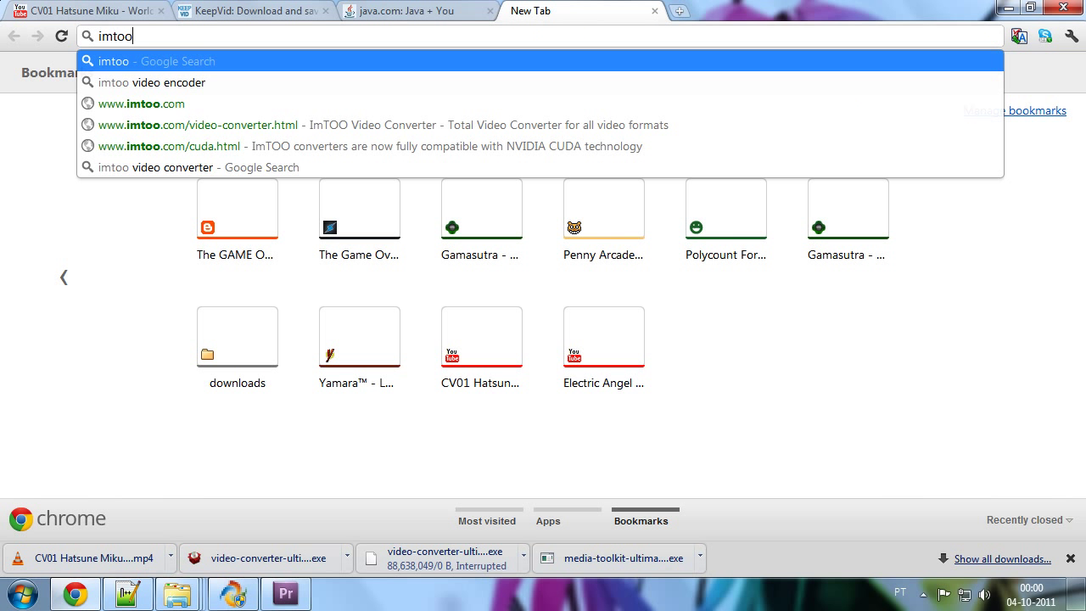
type(" video enco")
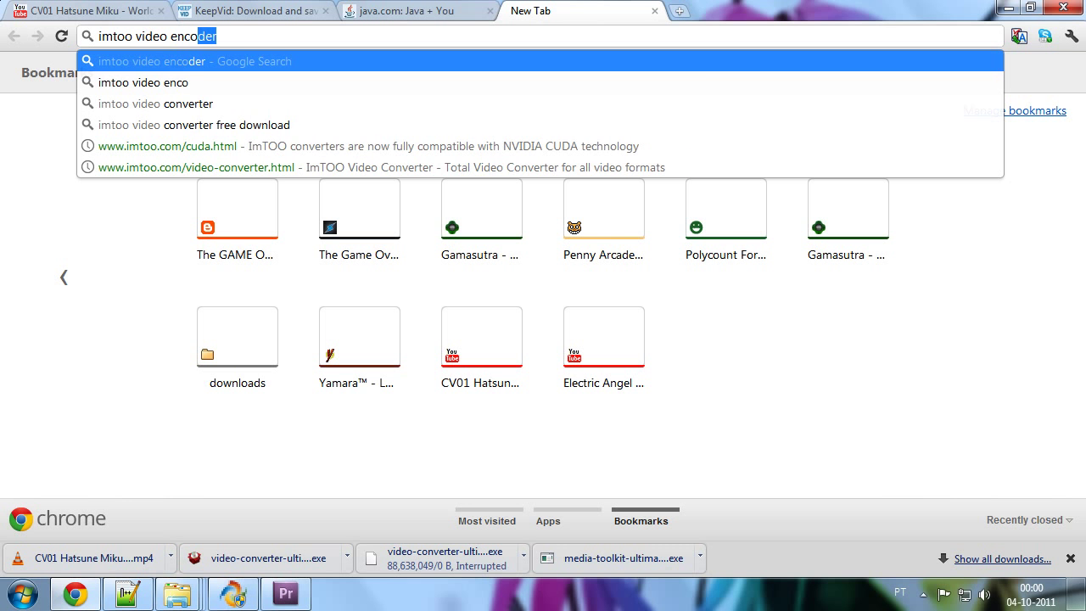
type("der")
key("Return")
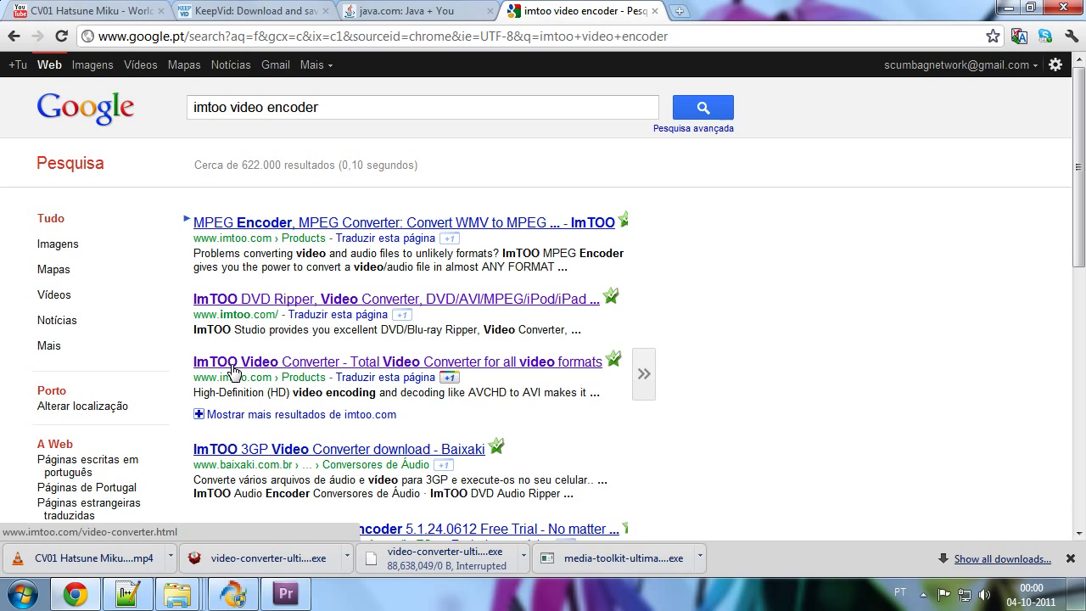
left_click(234, 365)
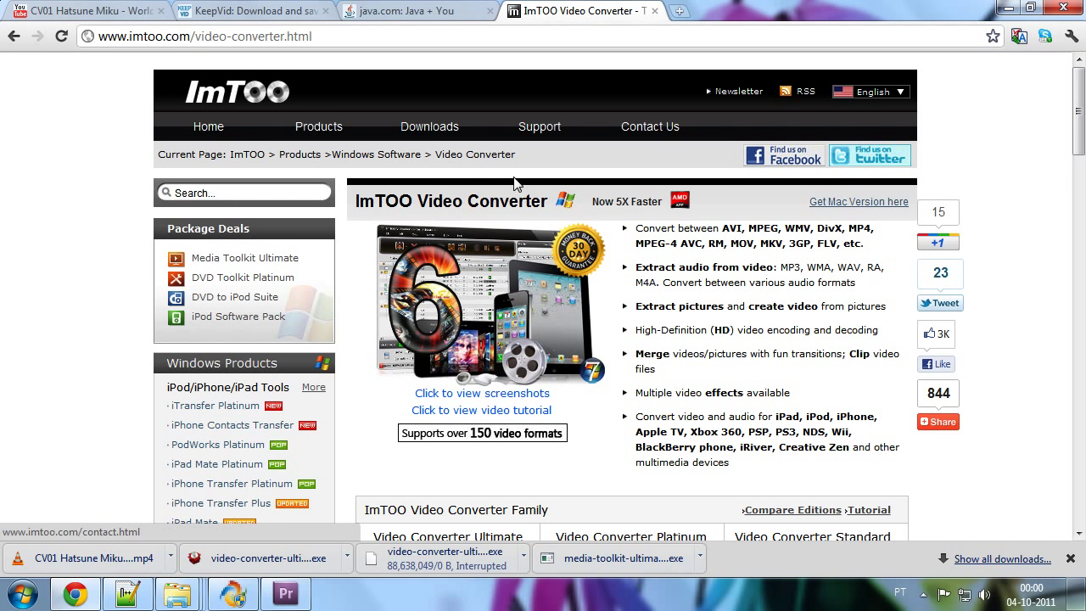
scroll(534, 340, "down", 3)
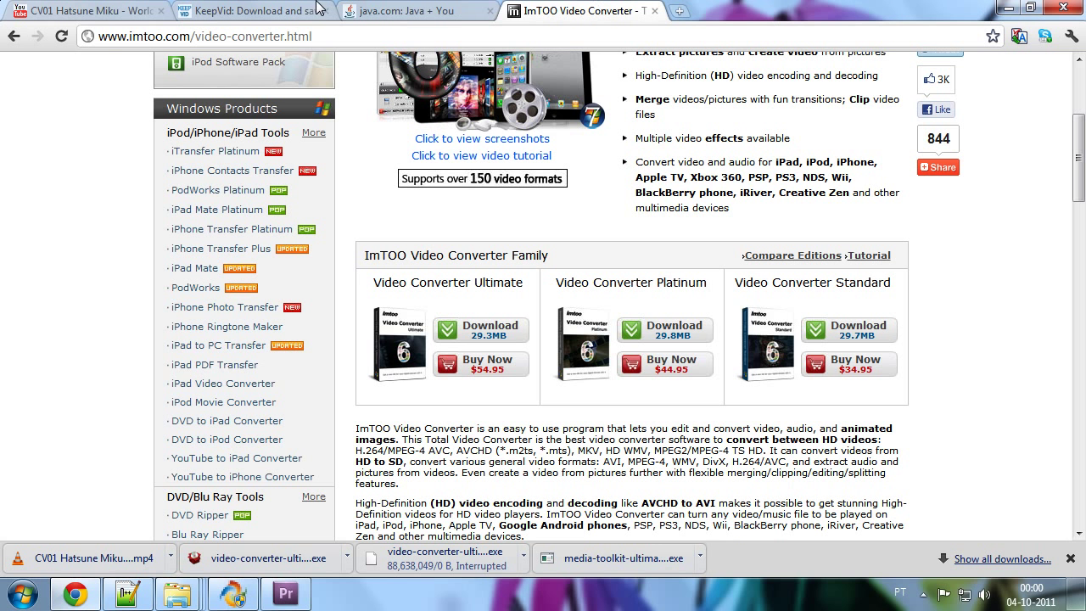
right_click(179, 560)
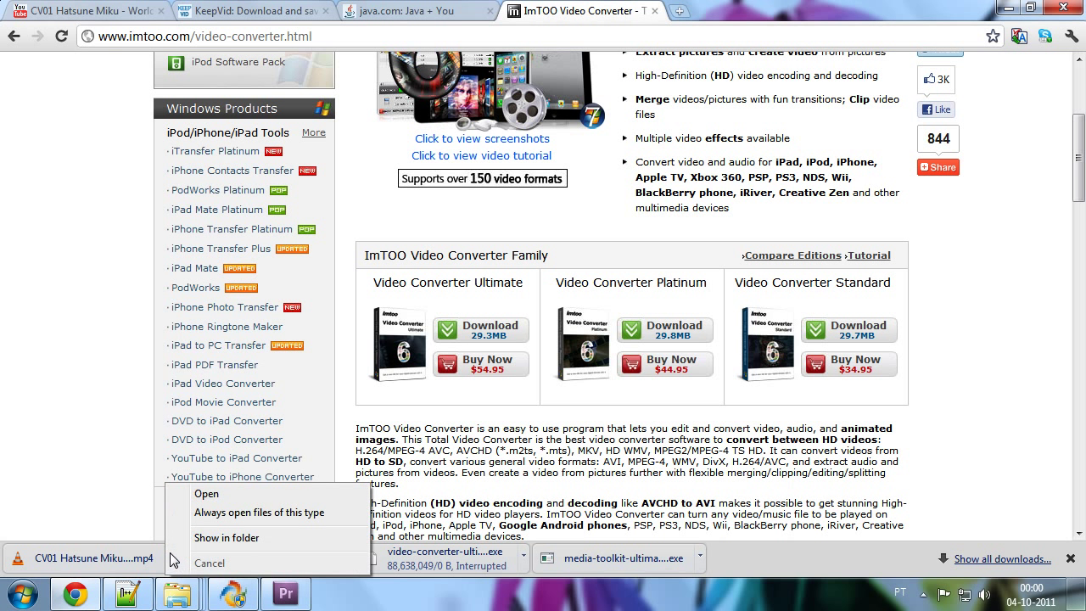
left_click(205, 540)
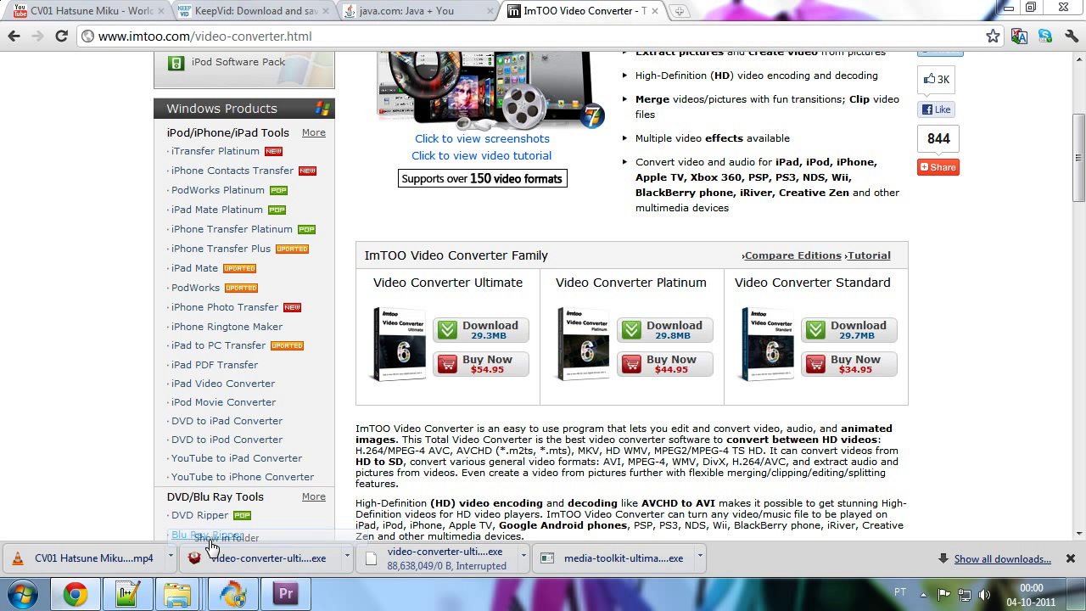
- Minimize Chrome and bring the Downloads folder window to the front
left_click(1011, 8)
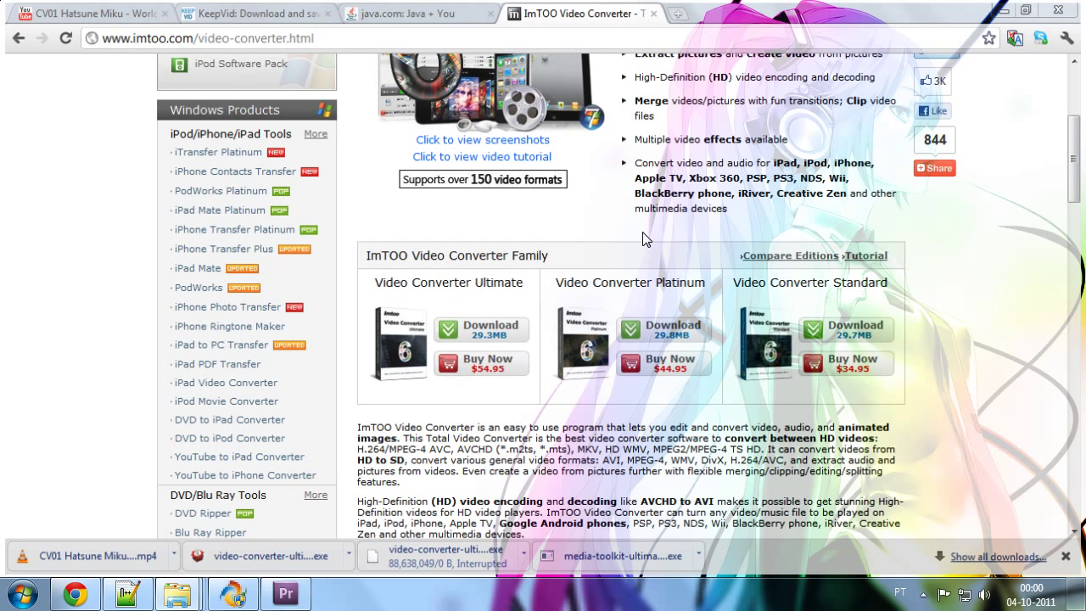
mouse_move(195, 600)
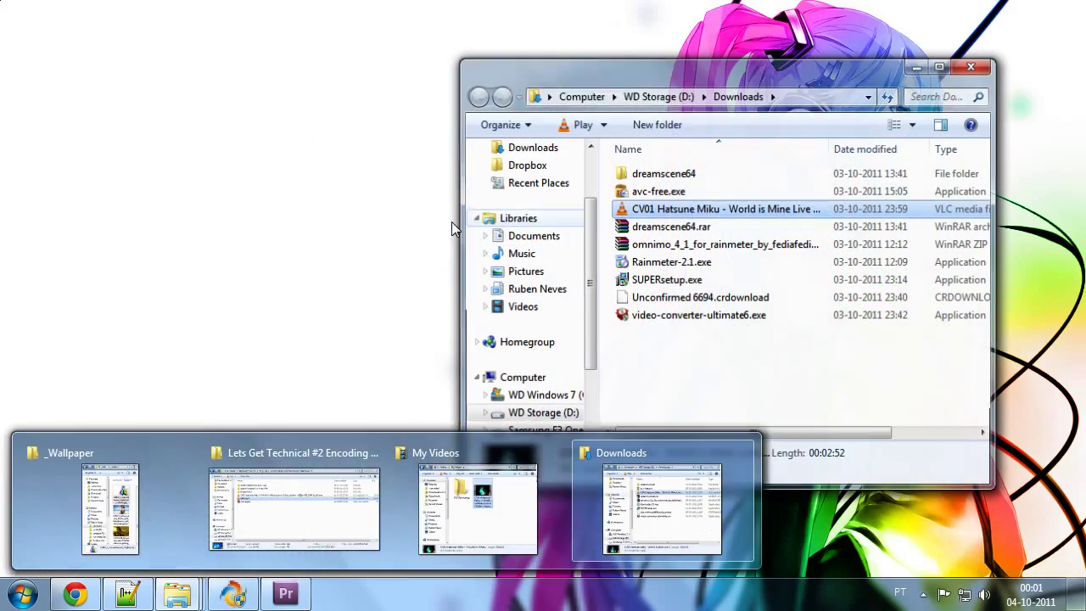
left_click(683, 509)
left_click_drag(697, 75, 724, 98)
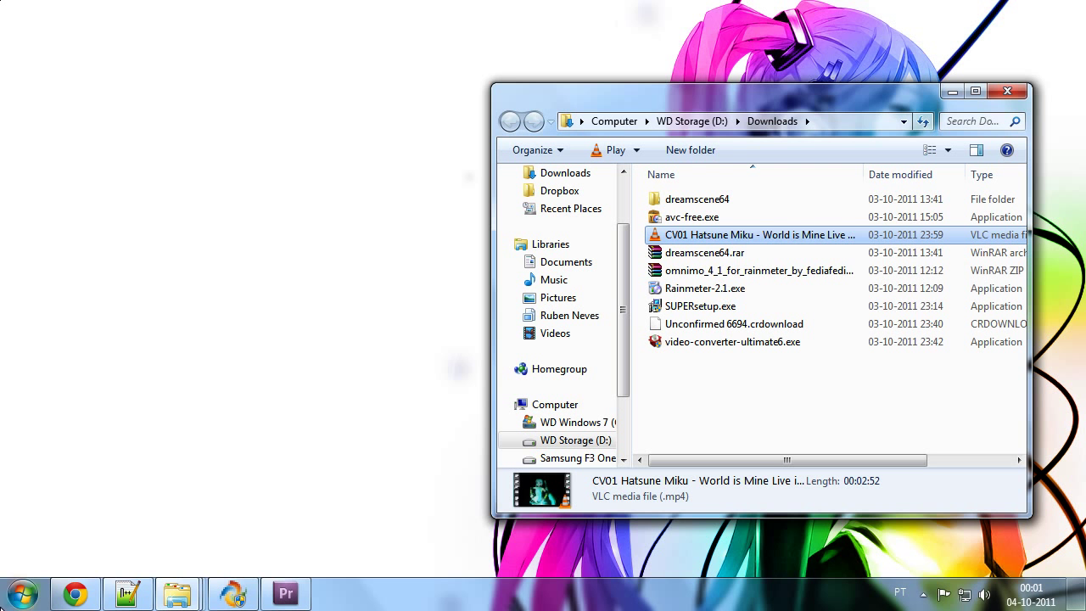
- Launch ImTOO Video Converter Ultimate 6 from a Start menu search for 'imtoo'
left_click(14, 601)
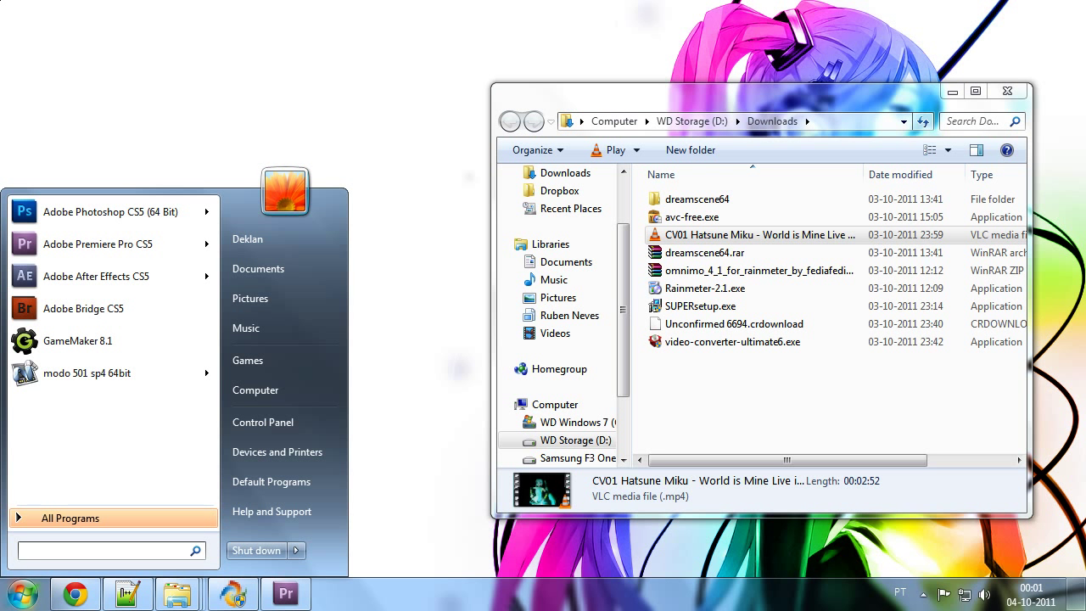
type("imtoo")
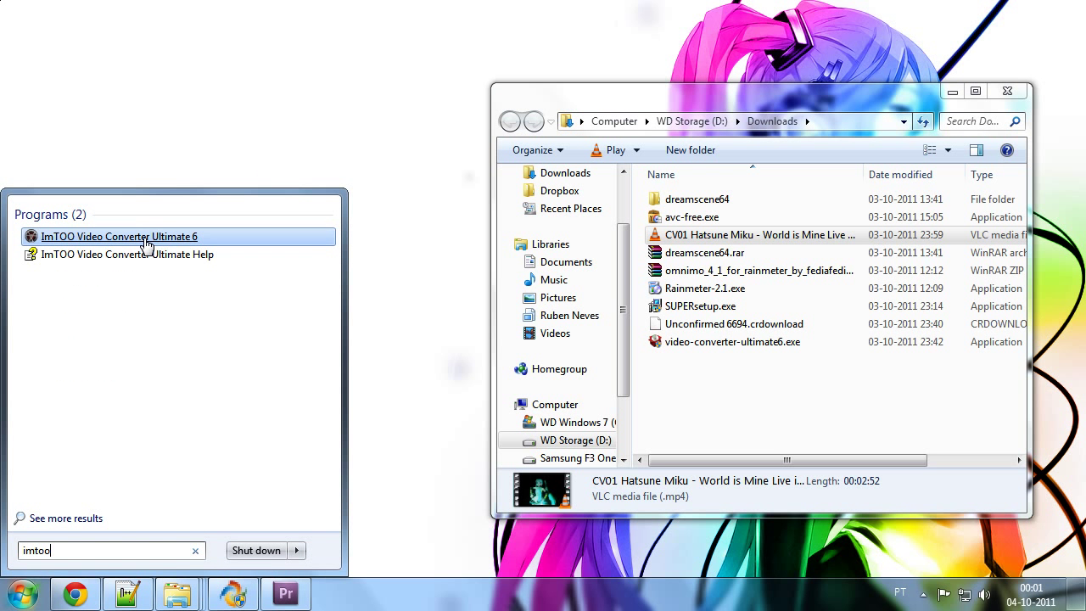
left_click(147, 241)
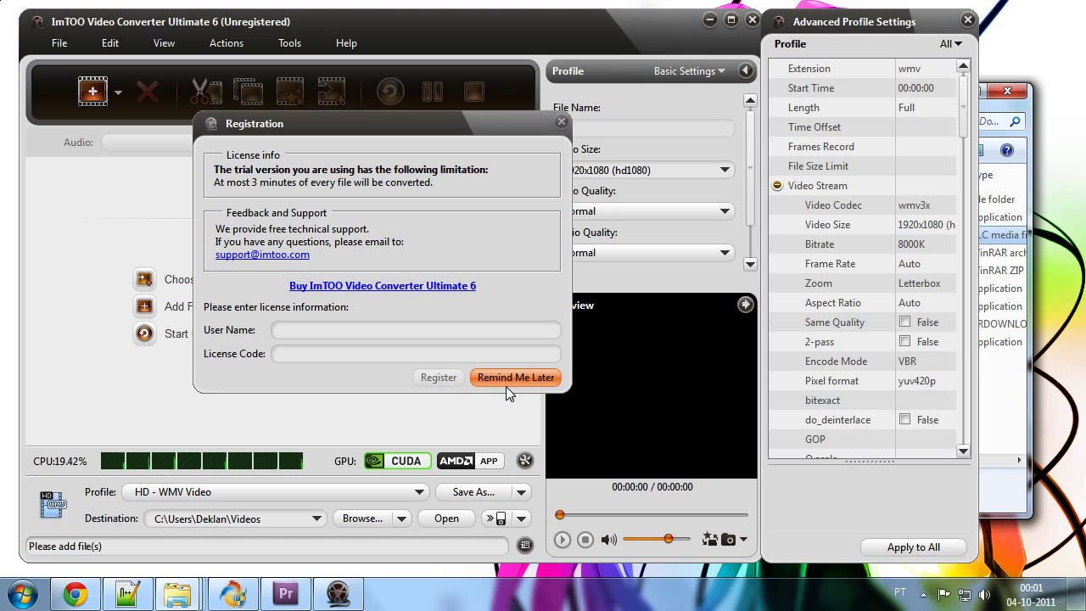
- Skip the registration reminder and drag the CV01 concert MP4 from Downloads into the converter's list
left_click(506, 378)
left_click(1026, 332)
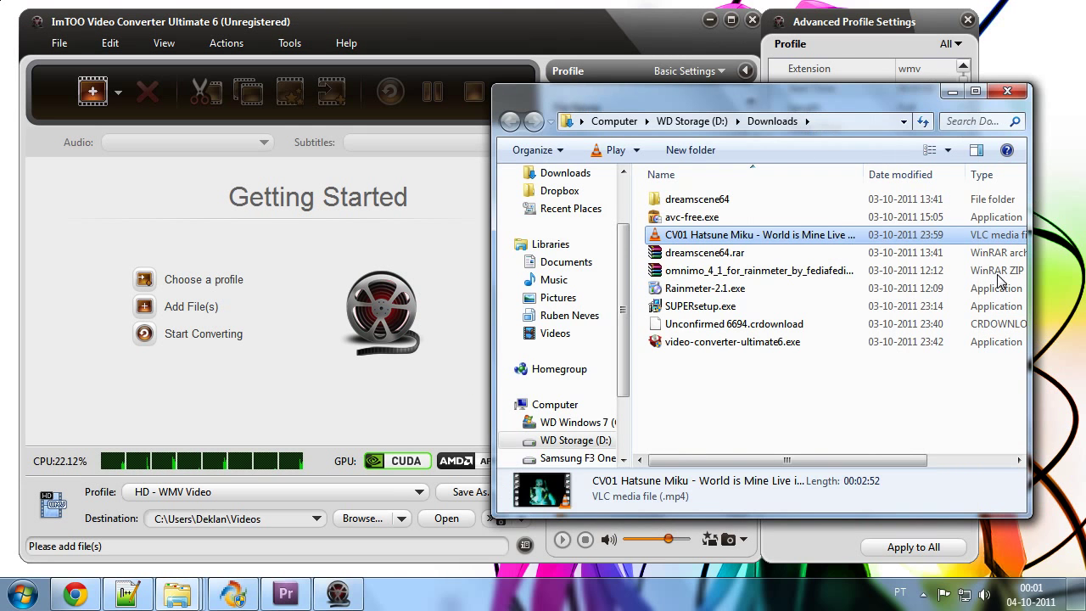
left_click_drag(806, 90, 864, 113)
left_click_drag(721, 259, 302, 259)
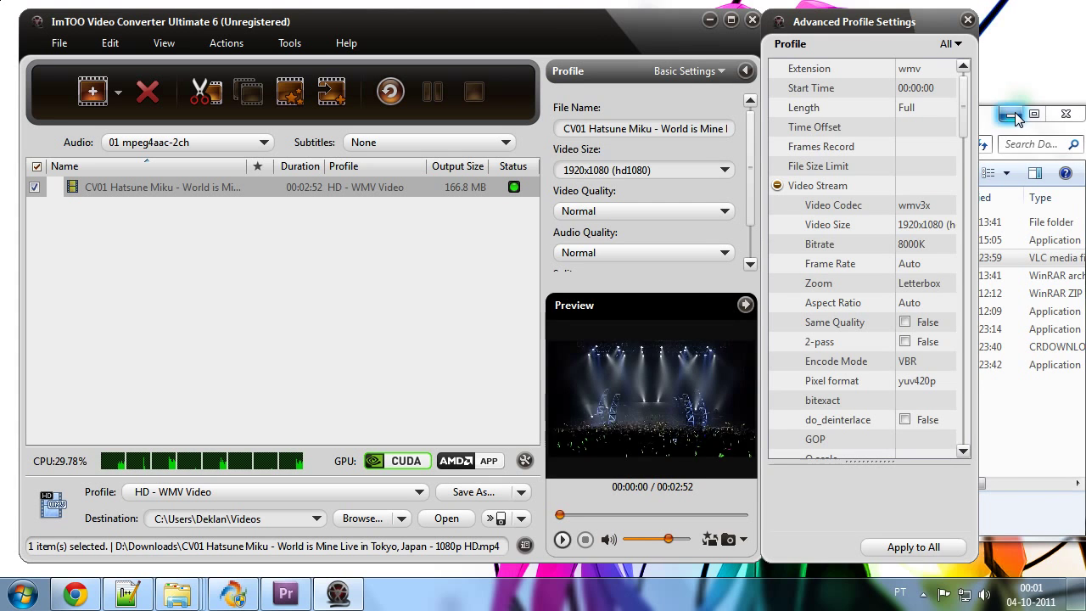
left_click(1015, 117)
mouse_move(618, 19)
left_mouse_down()
mouse_move(635, 42)
mouse_move(633, 30)
left_mouse_up()
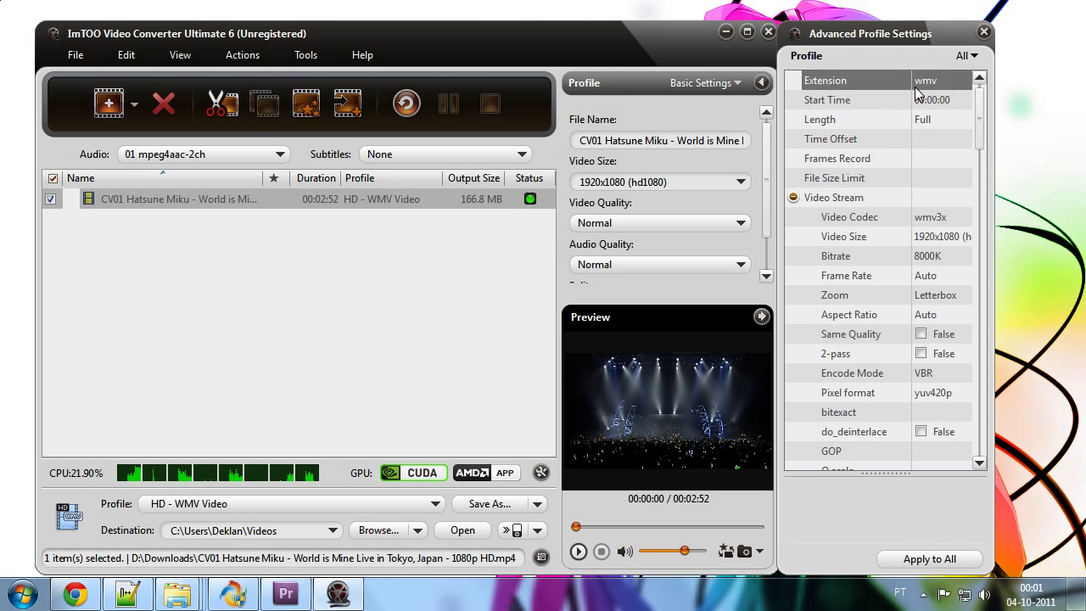
left_click(983, 32)
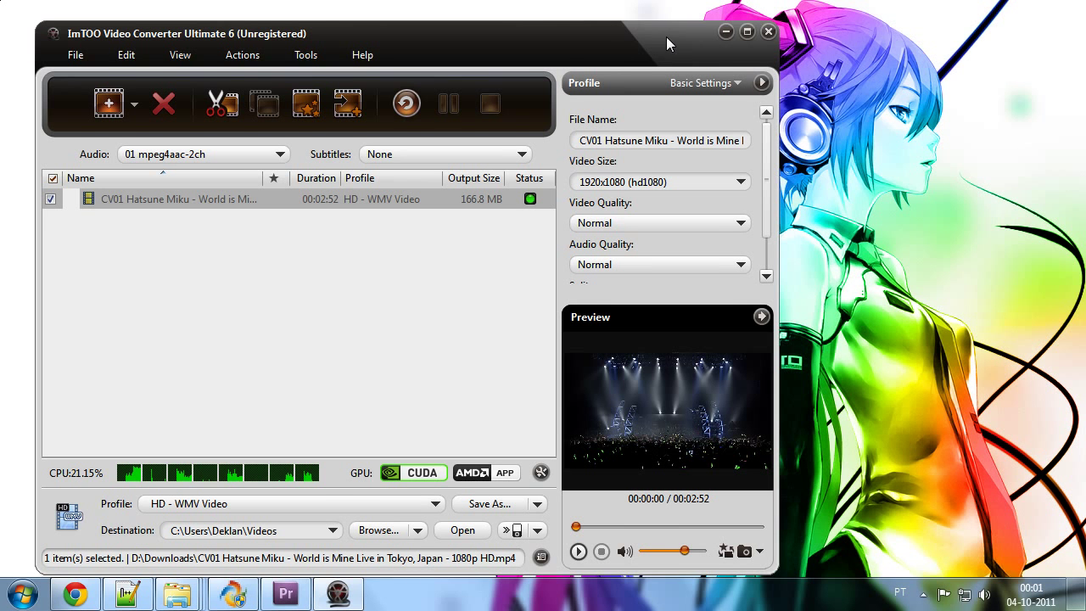
left_click_drag(670, 43, 691, 38)
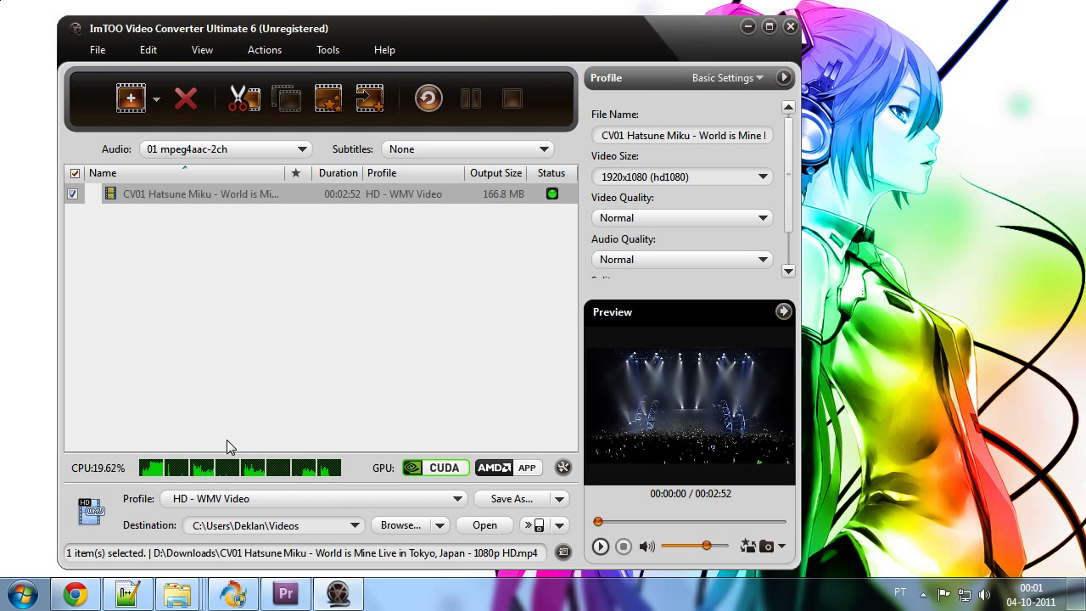
left_click(187, 217)
left_click(178, 195)
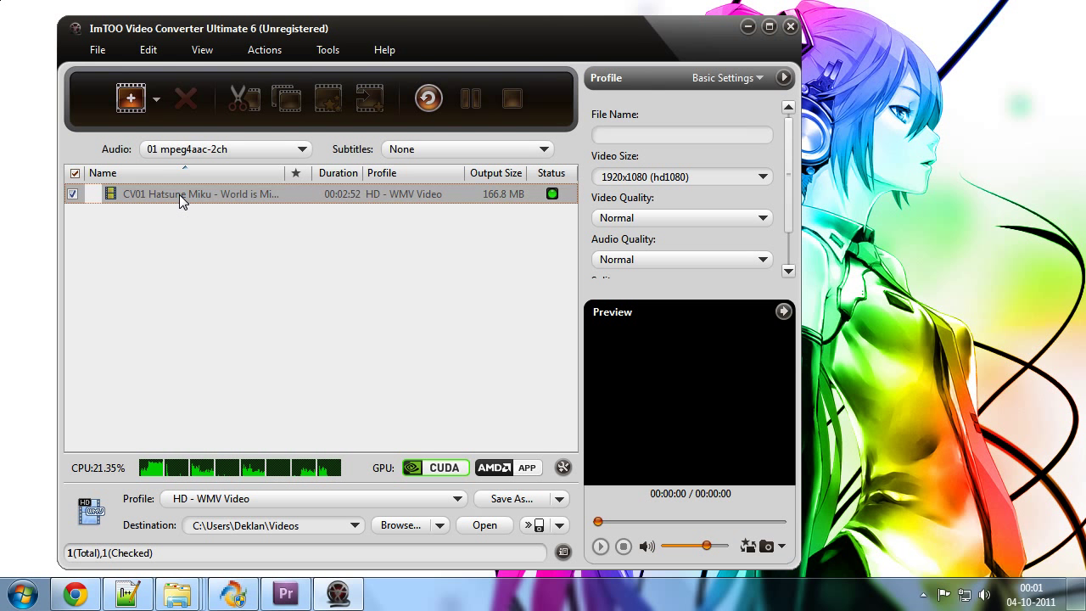
left_click(224, 215)
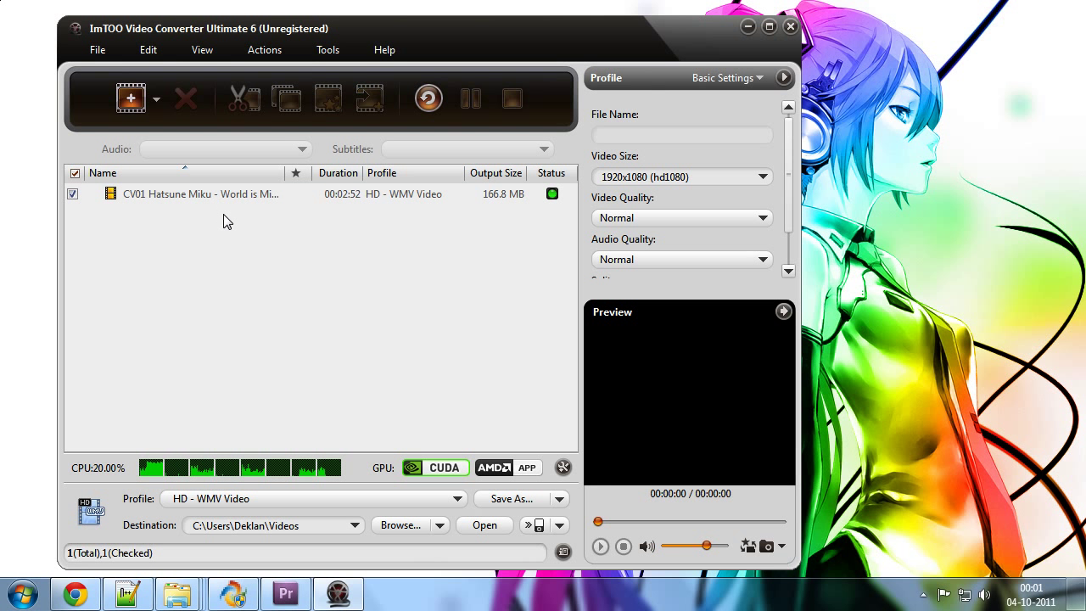
left_click(234, 197)
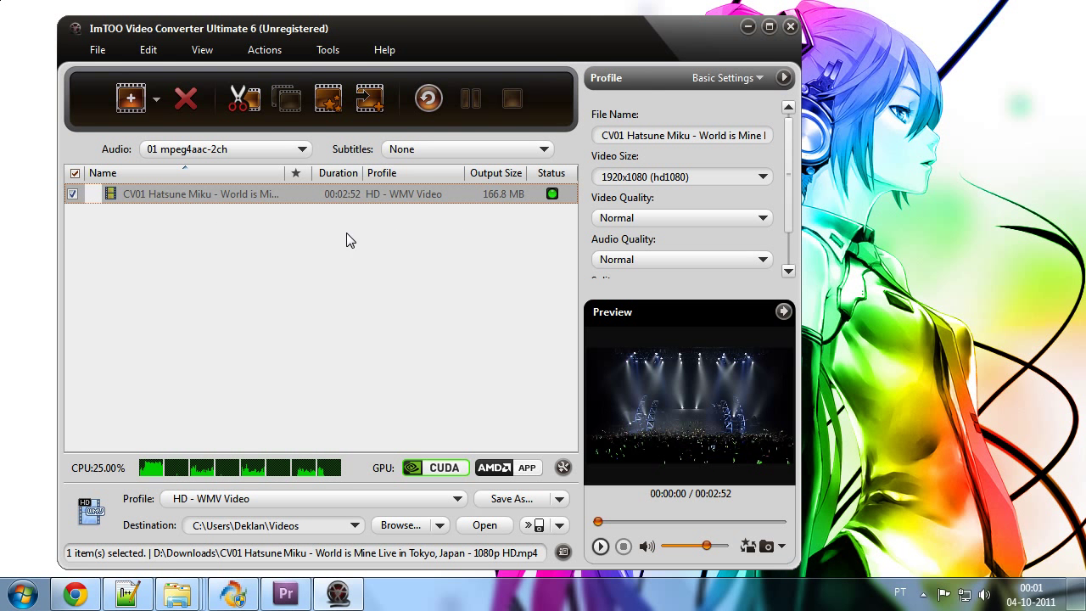
left_click(214, 219)
left_click(214, 193)
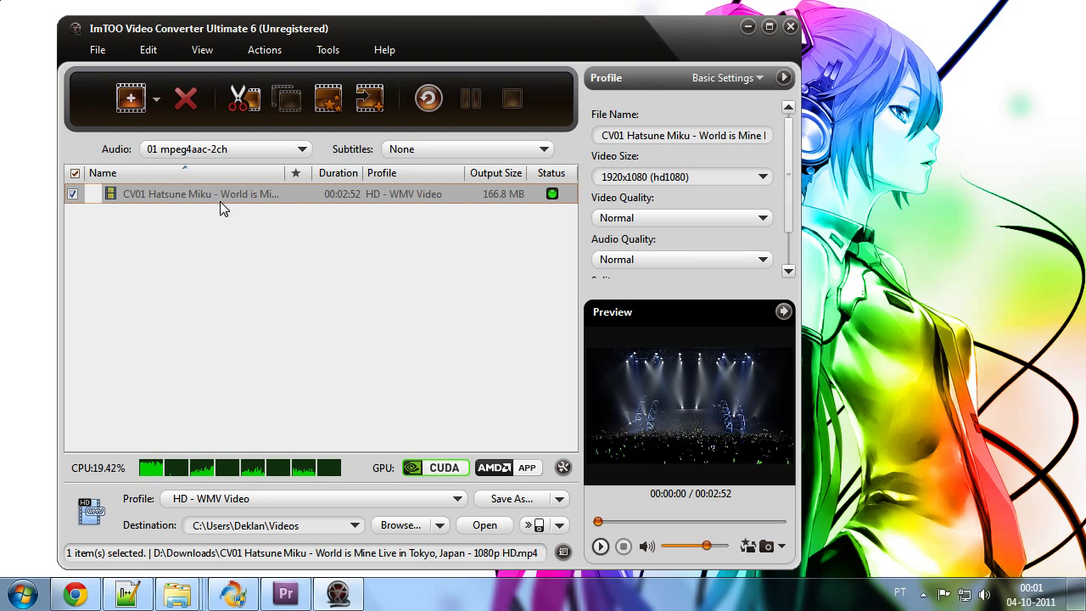
left_click(278, 496)
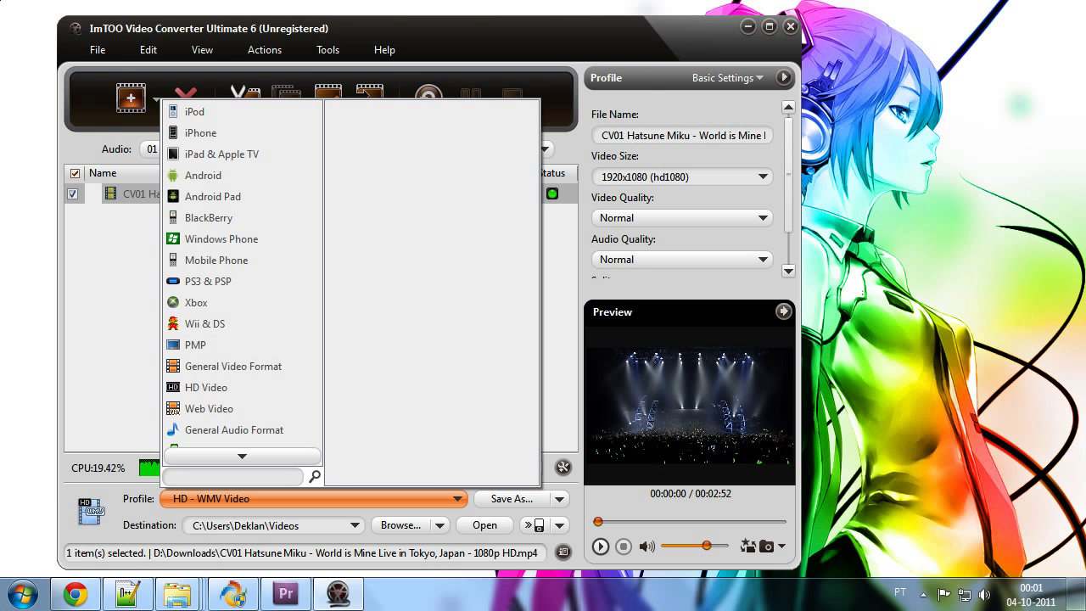
type("wmv")
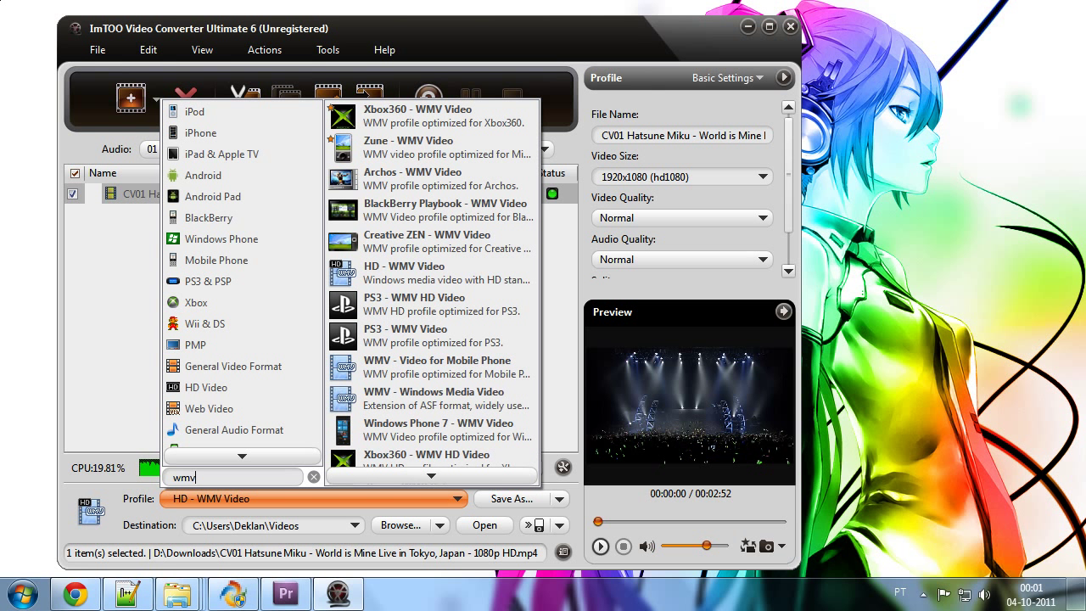
key("shift+Left")
key("shift+Left")
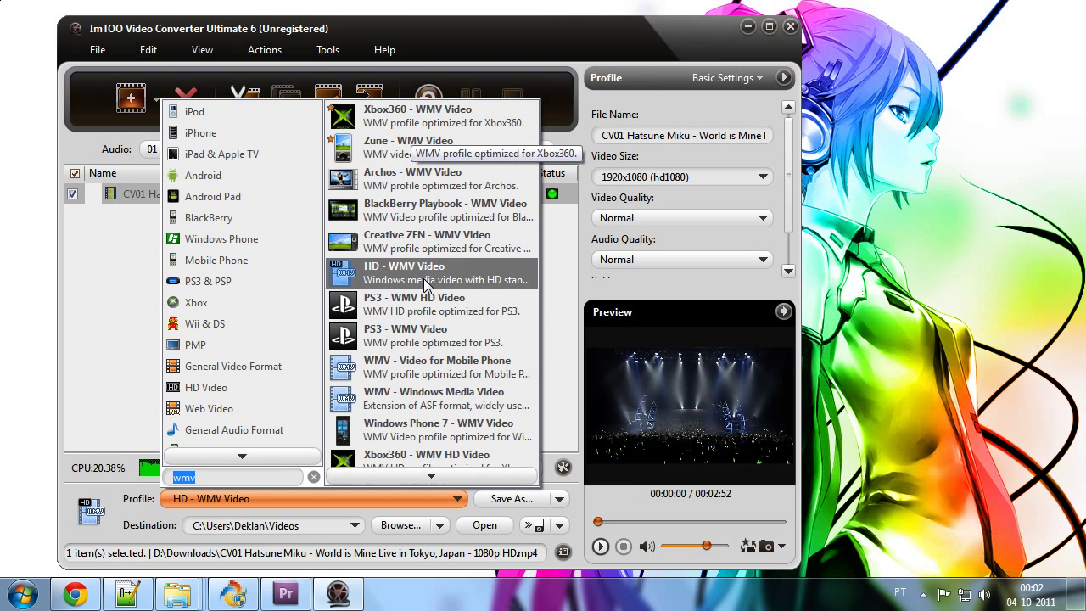
left_click(379, 278)
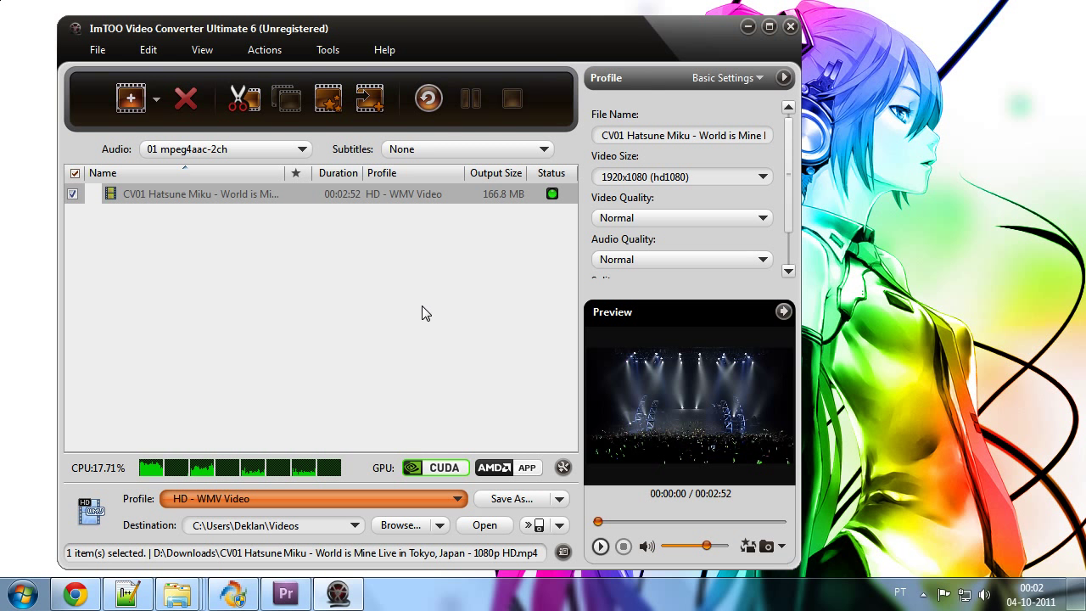
scroll(791, 164, "down", 1)
scroll(791, 164, "down", 1)
- Choose 1280x720 (hd720) video size and High (Larger file size) video quality for the output
left_click(764, 163)
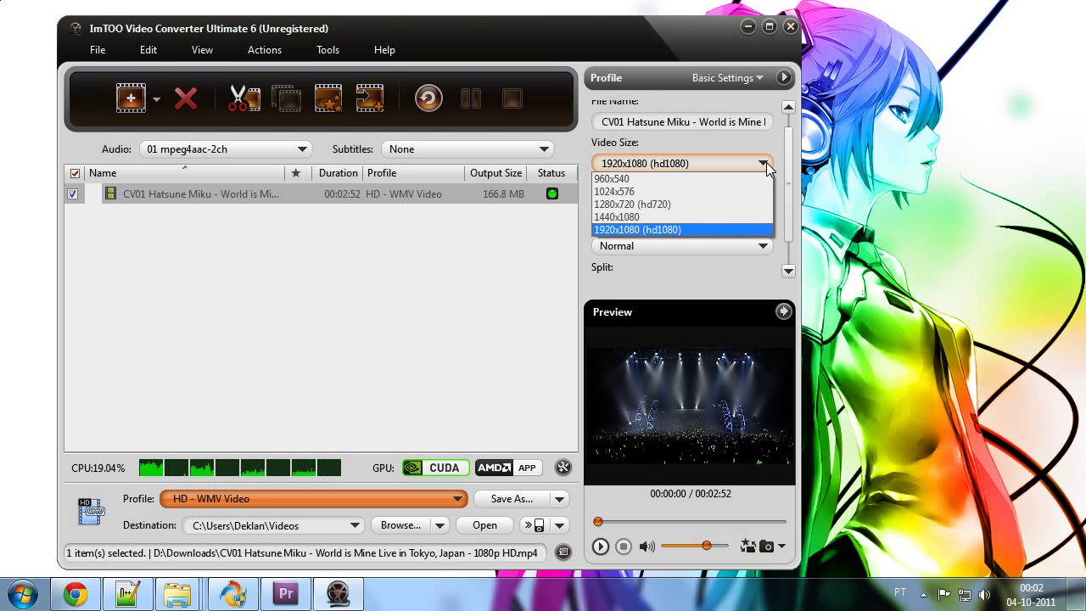
left_click(673, 205)
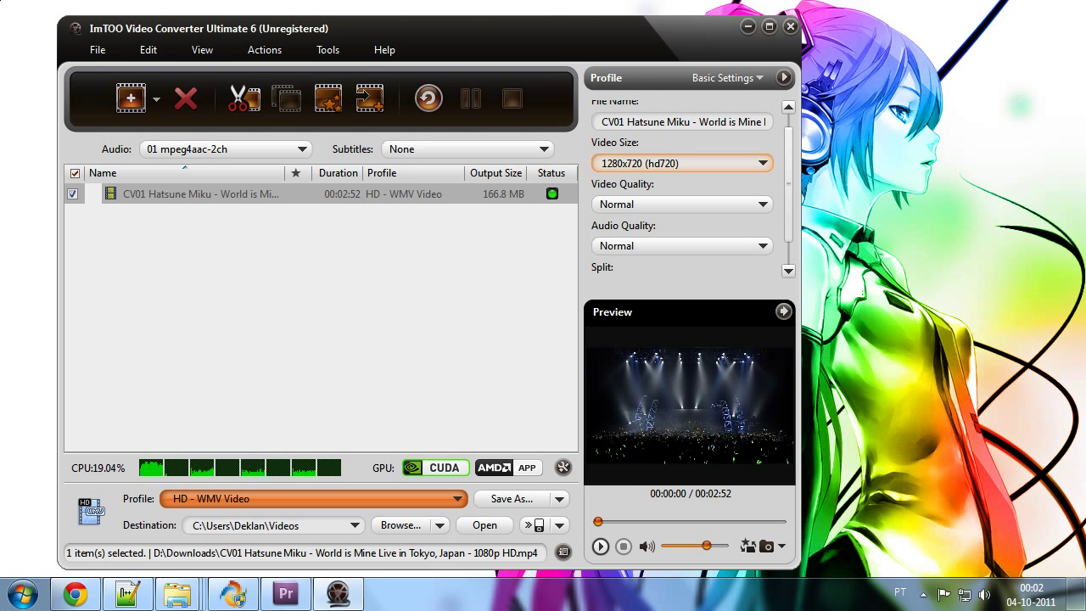
left_click(694, 204)
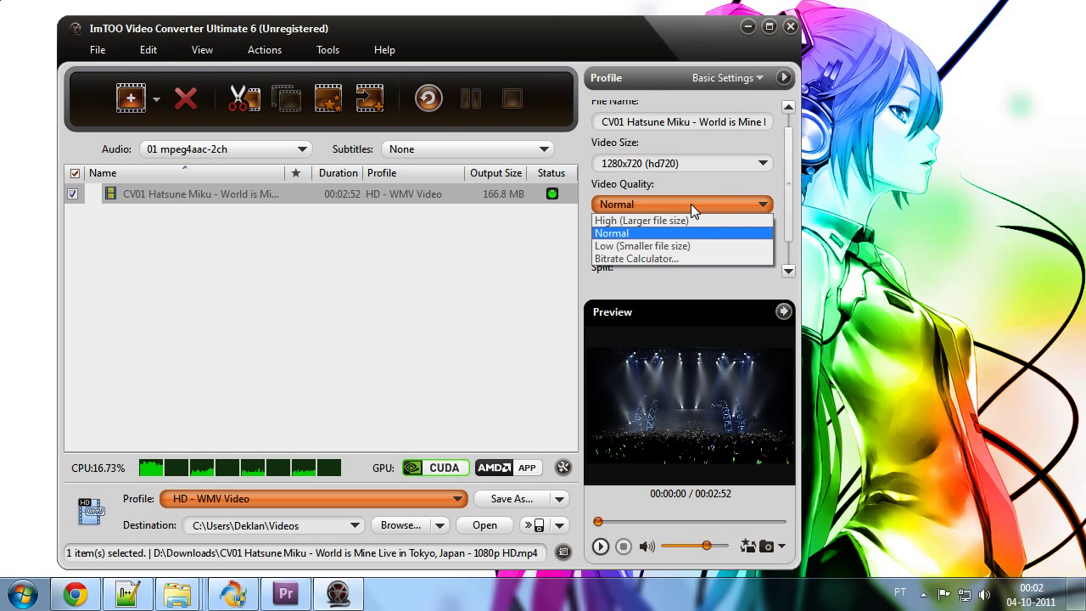
left_click(691, 220)
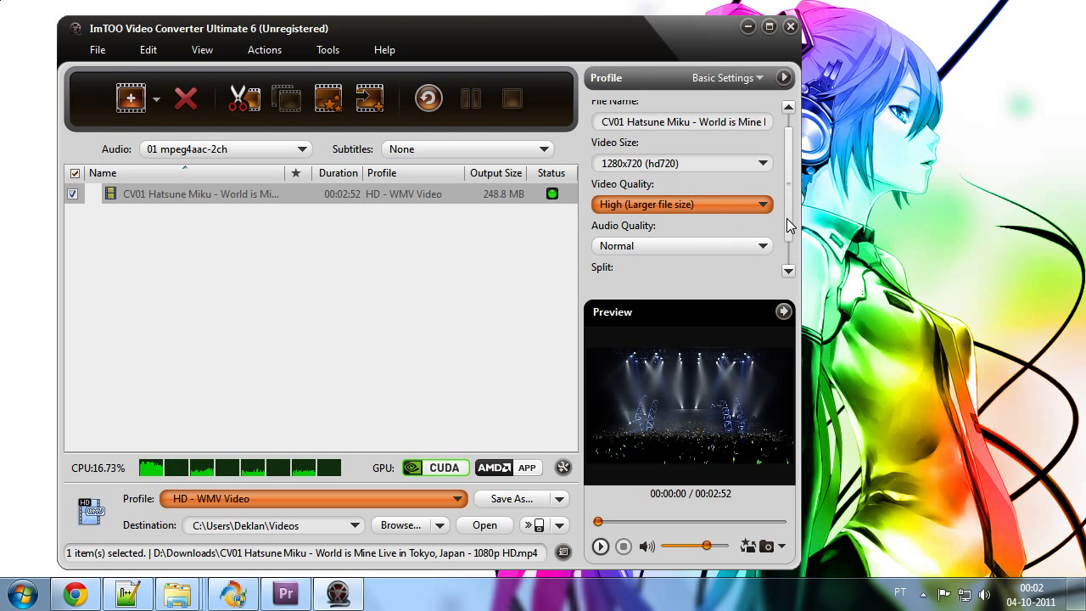
scroll(788, 235, "down", 1)
scroll(789, 236, "down", 1)
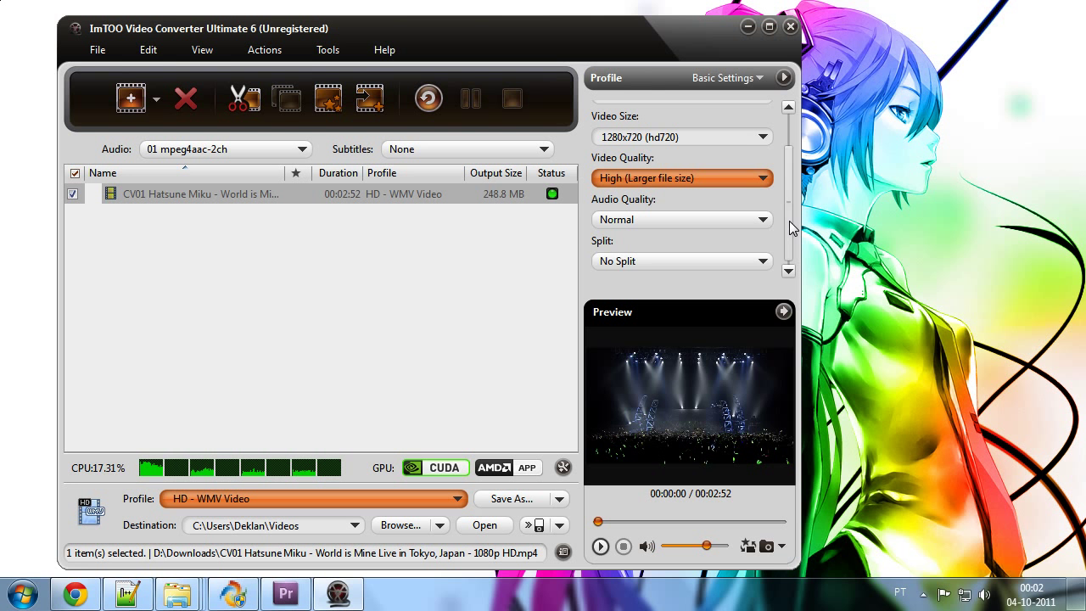
scroll(789, 220, "up", 1)
scroll(789, 221, "down", 1)
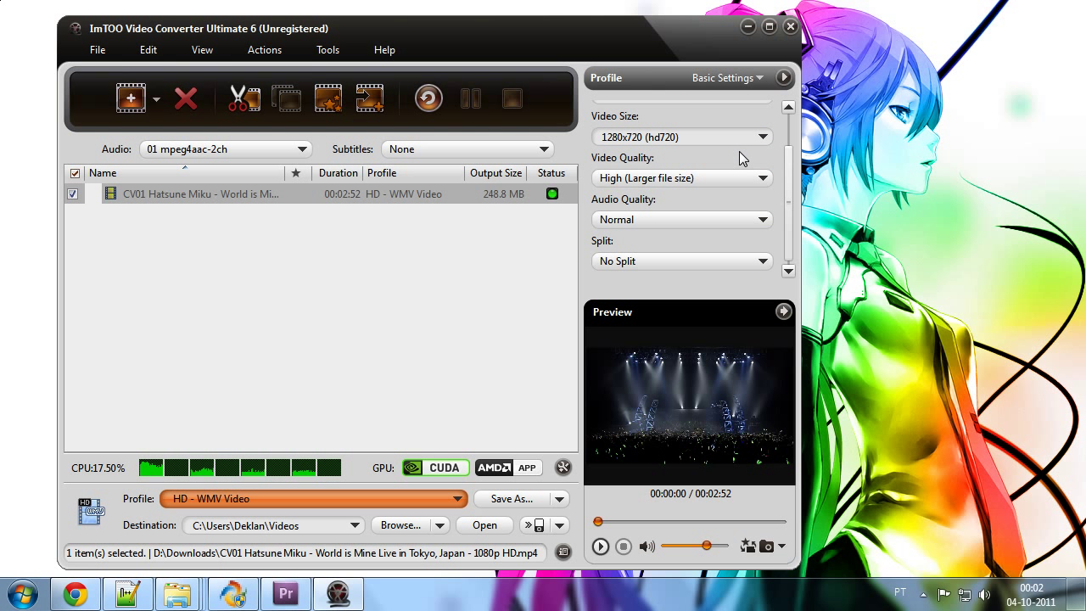
- Open the advanced profile settings showing the Start Time and Length fields
left_click(761, 83)
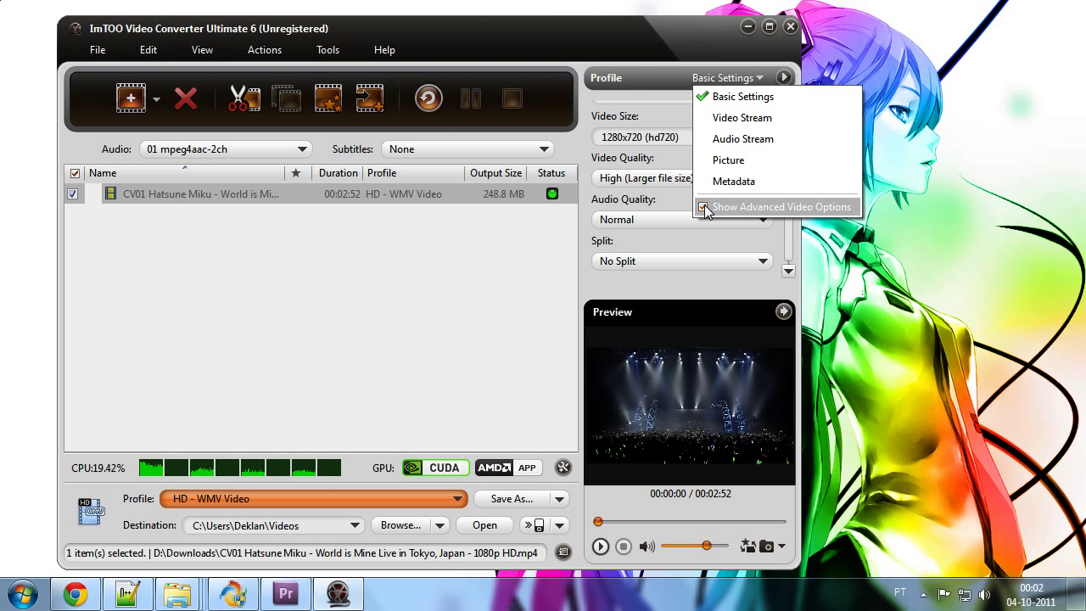
left_click(705, 206)
left_click(759, 78)
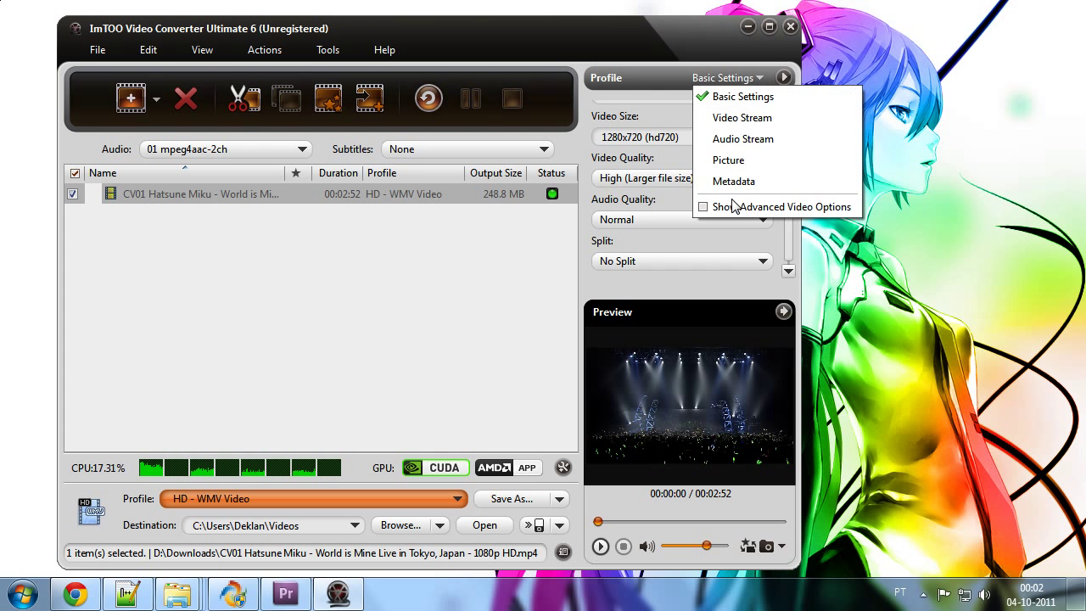
left_click(703, 206)
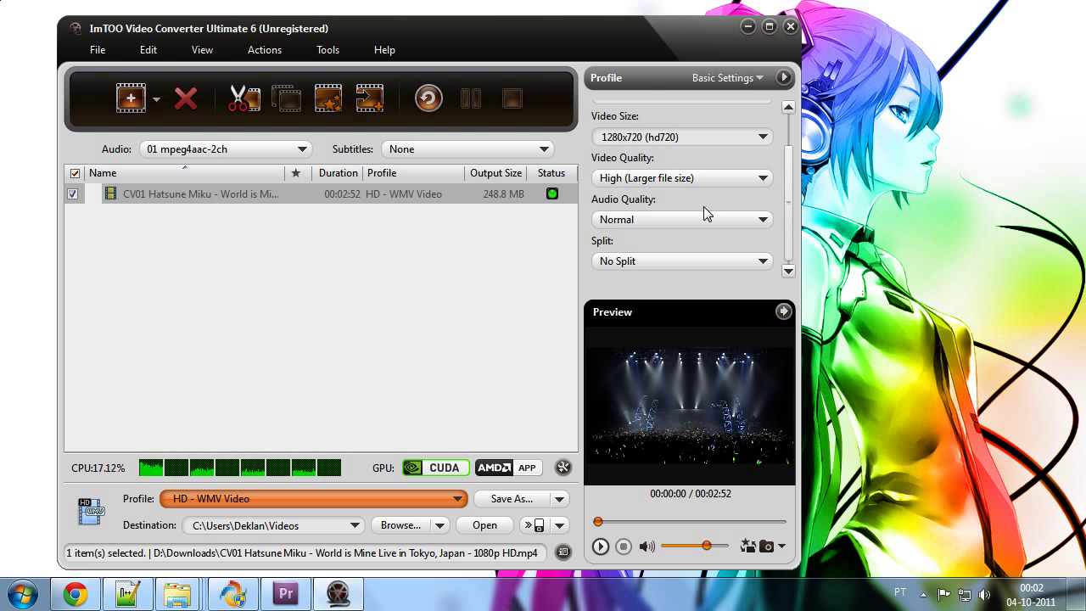
left_click(782, 79)
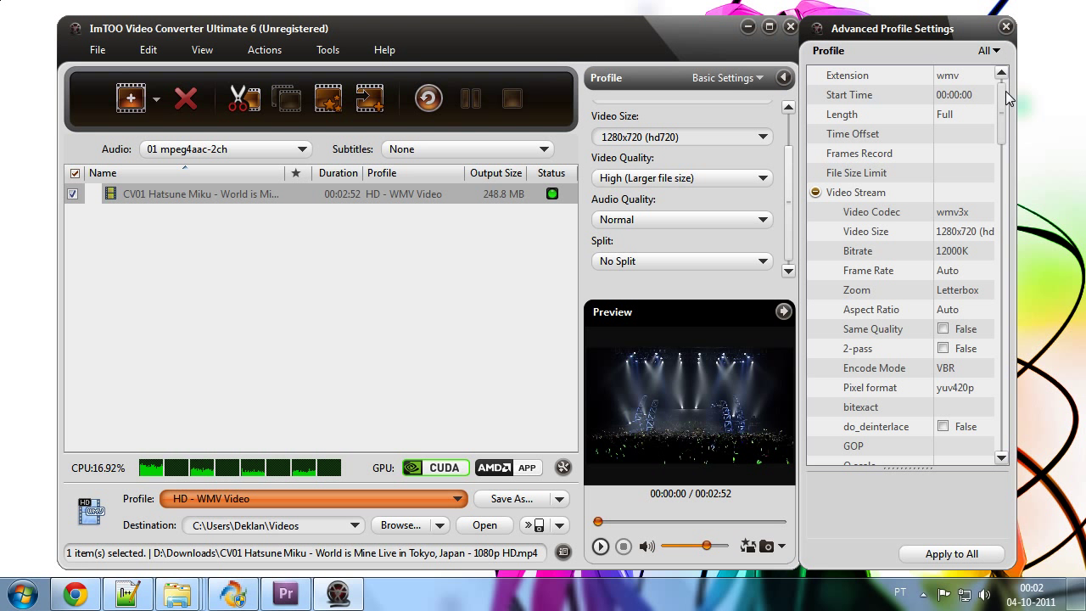
scroll(1003, 135, "down", 2)
left_click_drag(1002, 136, 1006, 108)
left_click(967, 97)
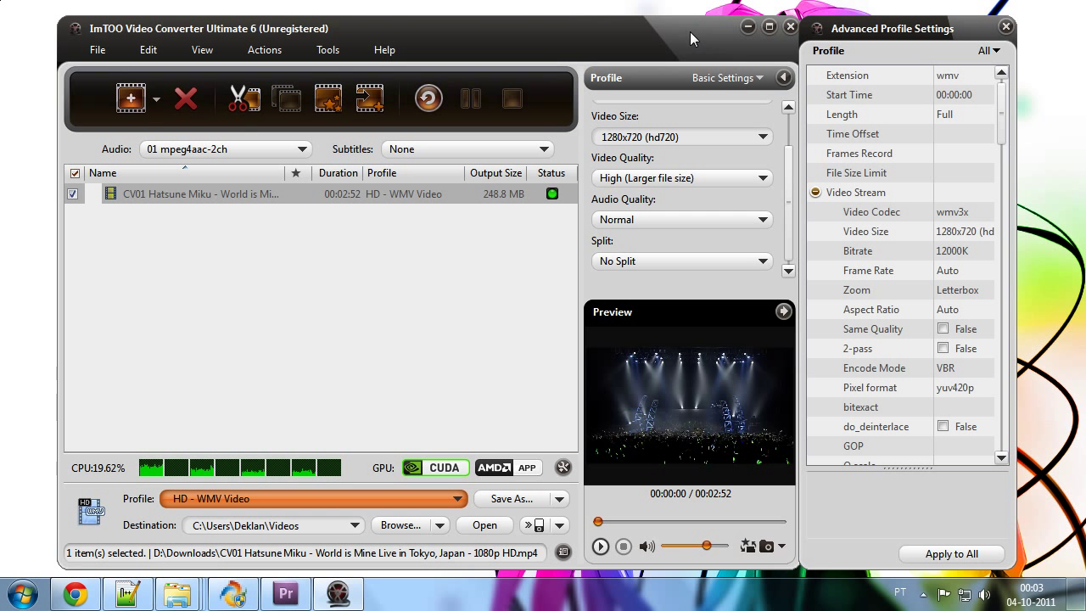
left_click_drag(689, 31, 703, 41)
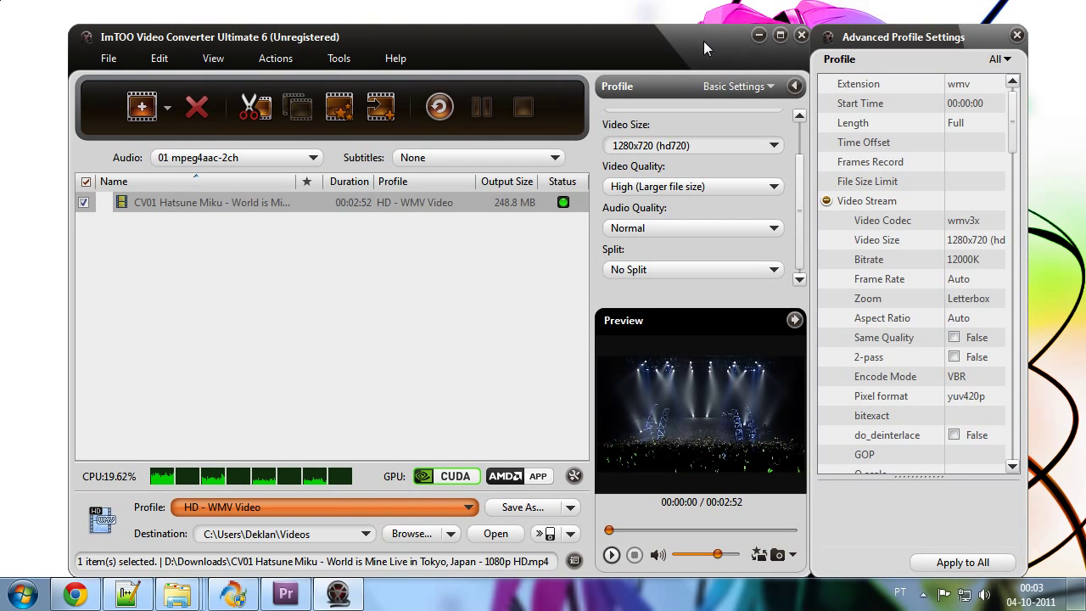
- Replace the Full length with 30 so the output runs 00:00:30 at 43.4 MB
left_click(916, 121)
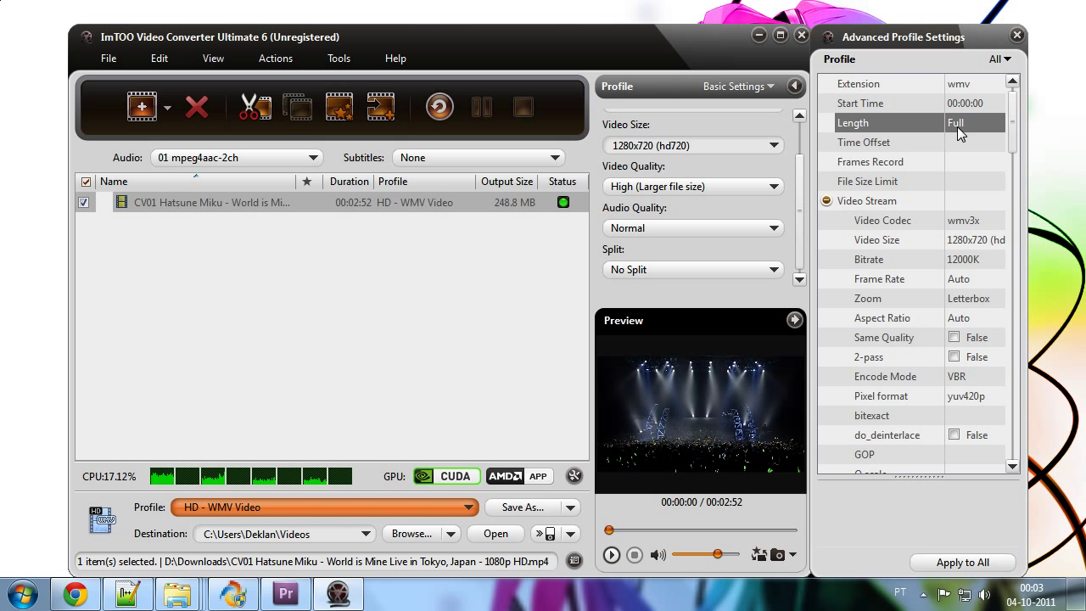
left_click(969, 105)
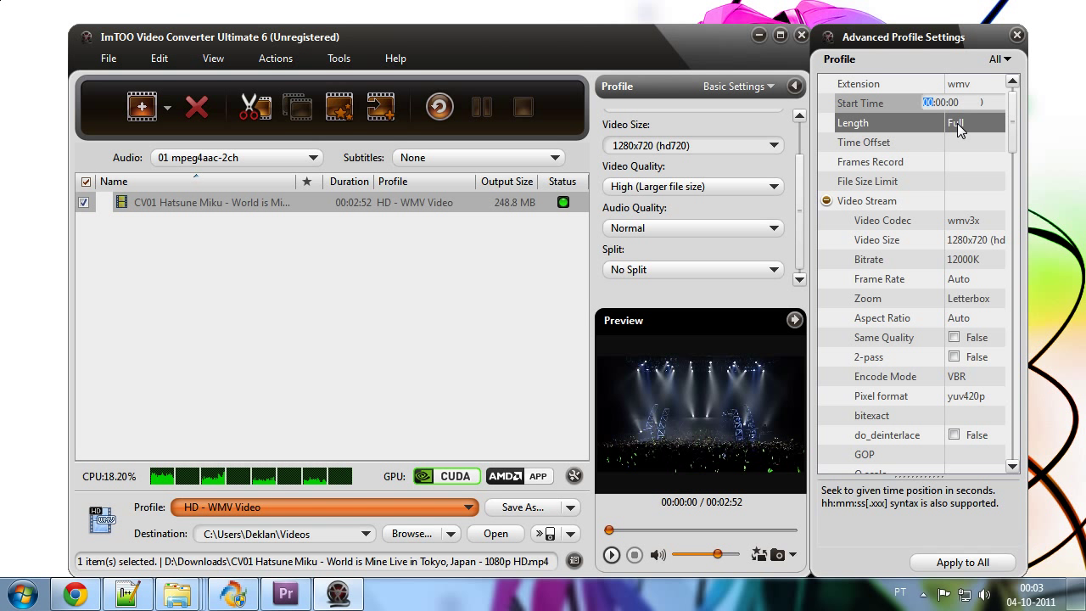
left_click(956, 123)
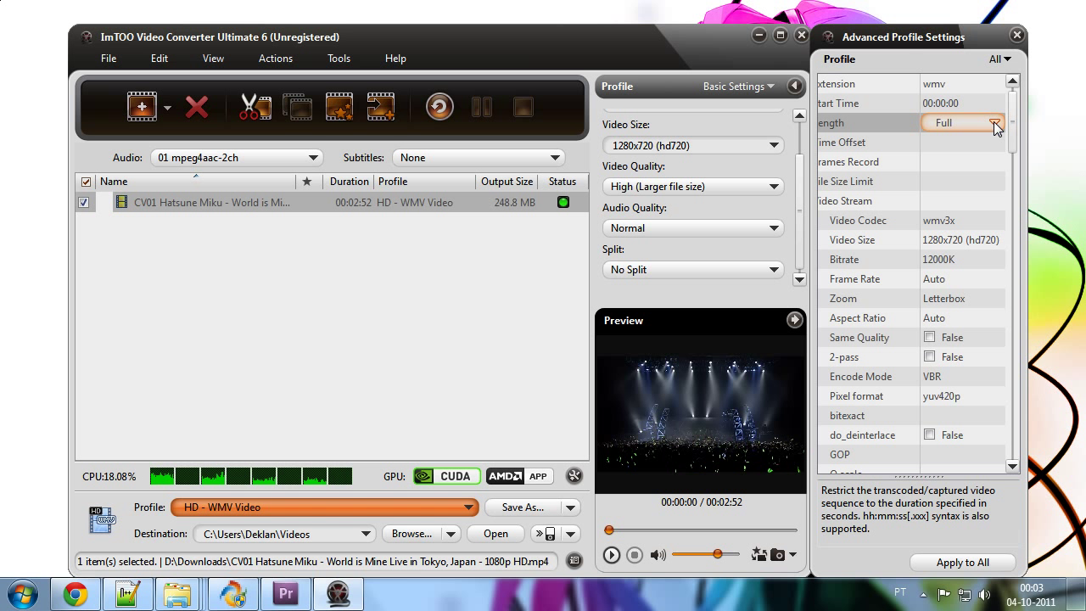
left_click(994, 123)
left_click(993, 122)
double_click(930, 122)
type("30")
left_click(936, 200)
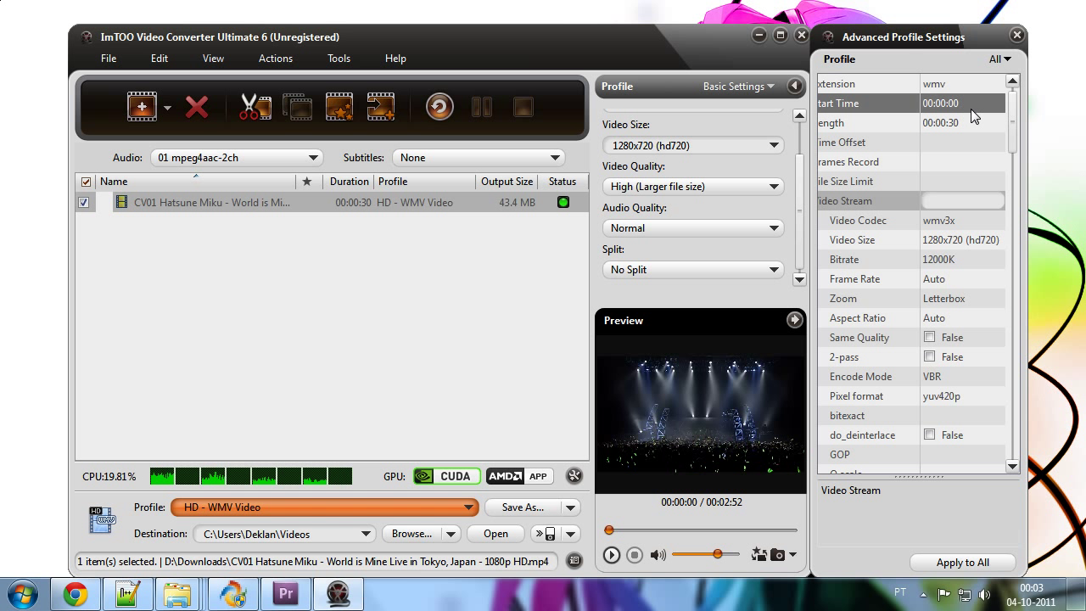
left_click(1013, 127)
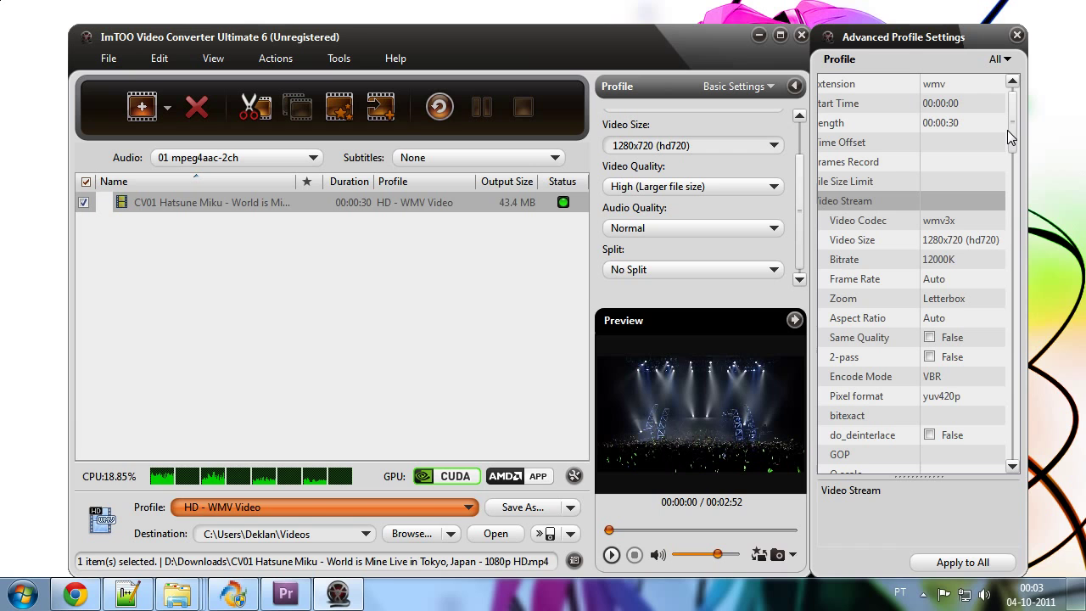
mouse_move(196, 596)
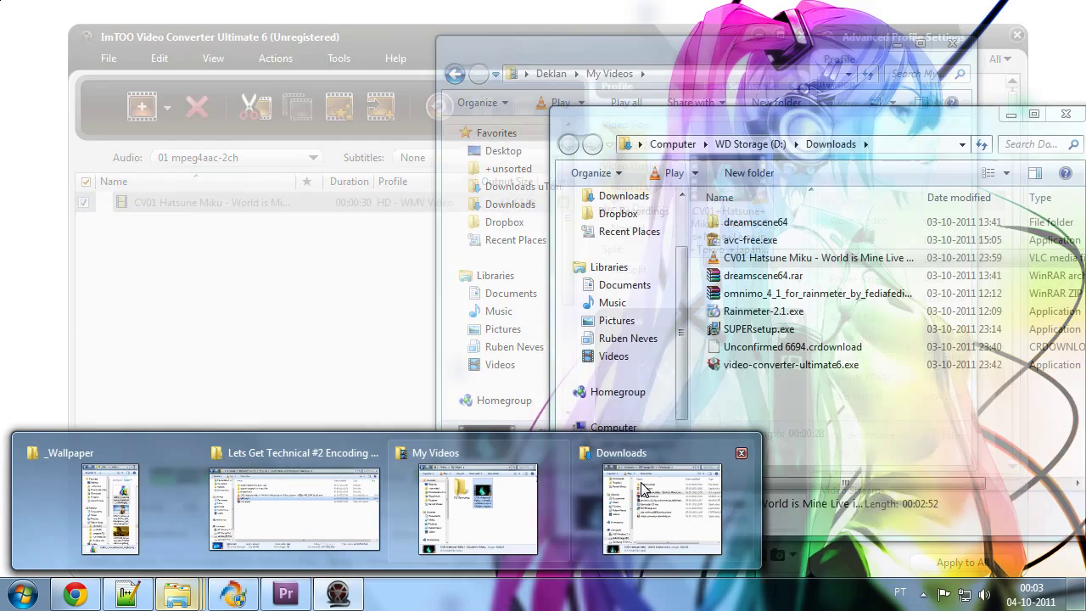
left_click(662, 509)
- Play the concert MP4 full-screen in VLC with the volume lowered to 18%
double_click(711, 257)
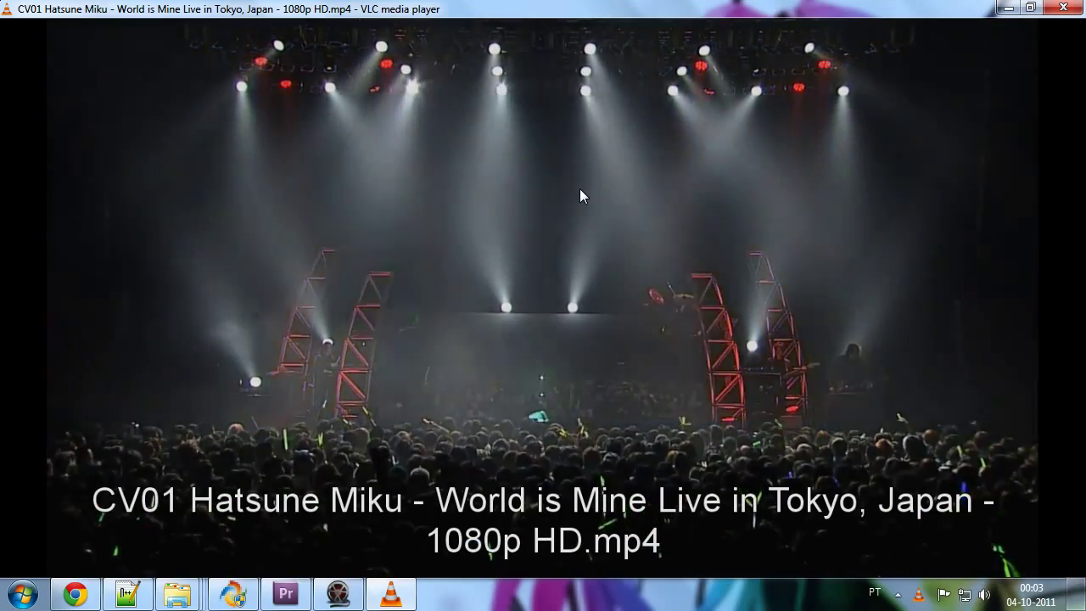
double_click(580, 190)
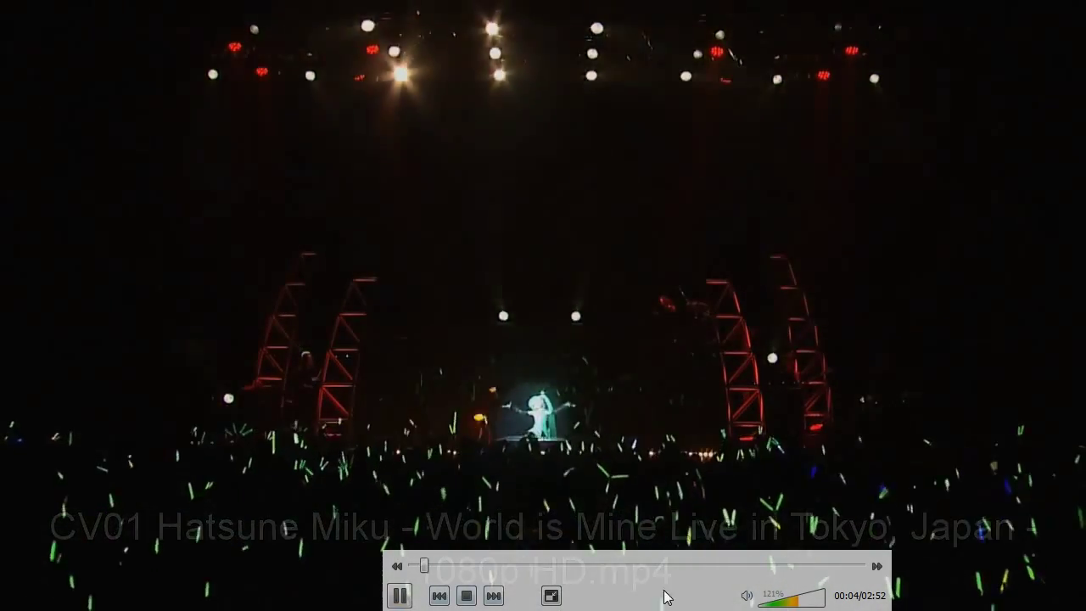
left_click(772, 604)
left_click(771, 608)
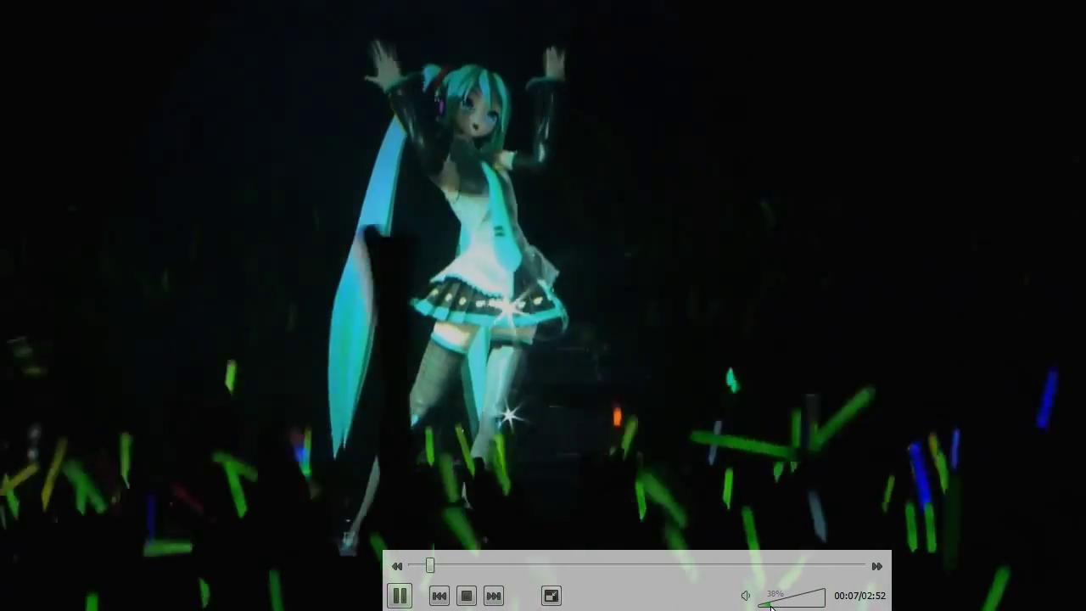
left_click(766, 607)
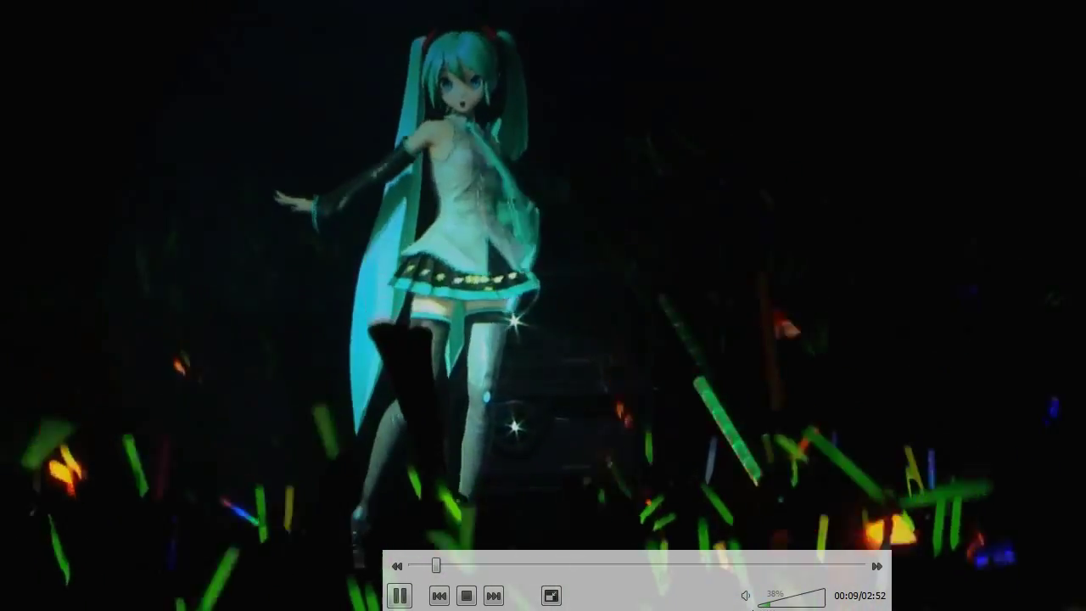
left_click(764, 607)
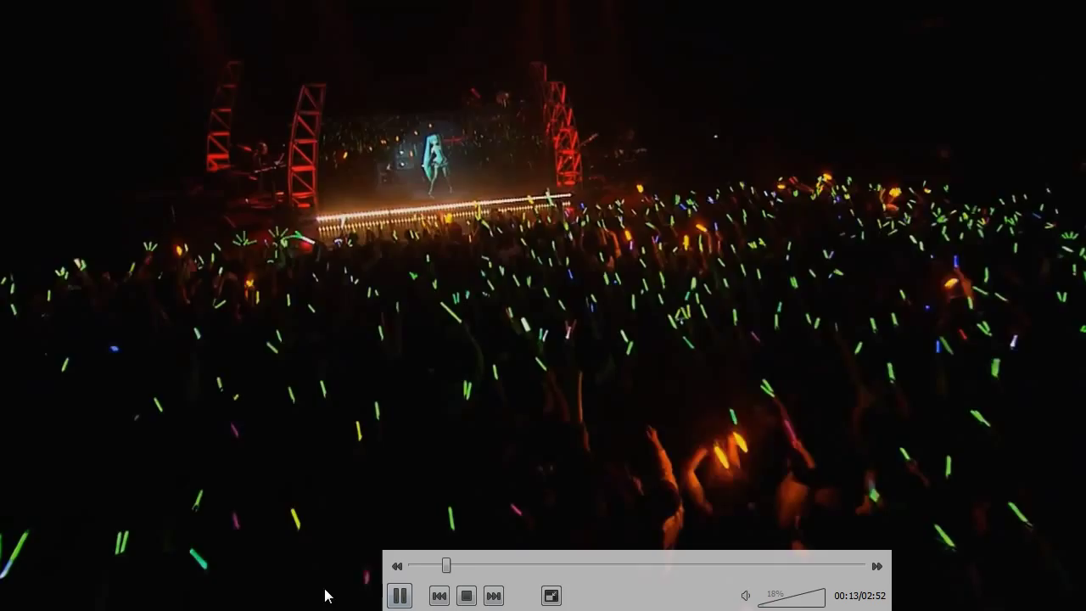
- Seek back toward the start and pause playback at 00:04
left_click(401, 596)
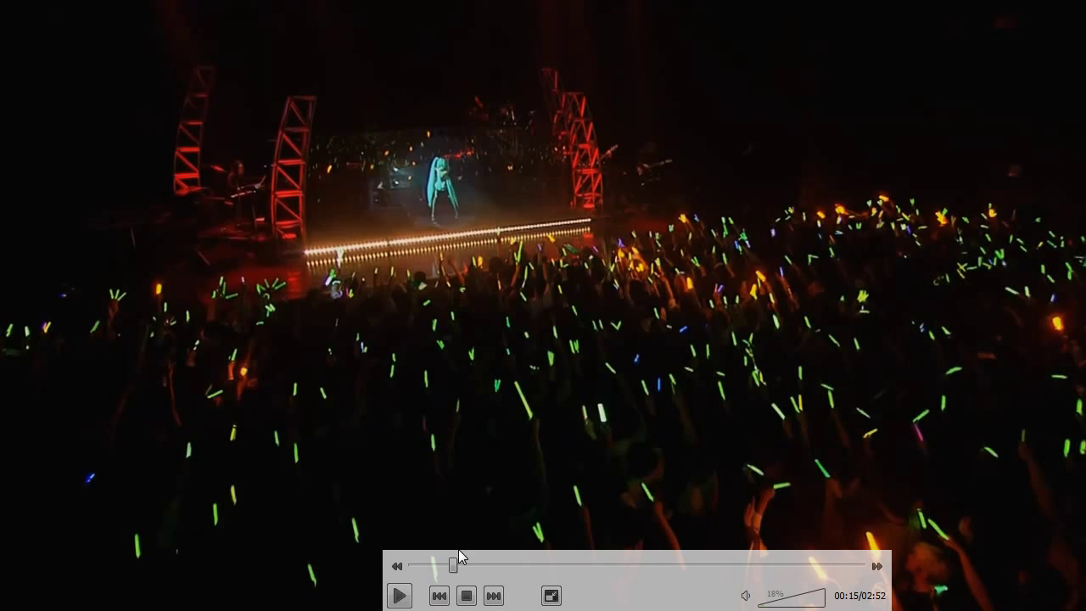
left_click_drag(453, 565, 408, 583)
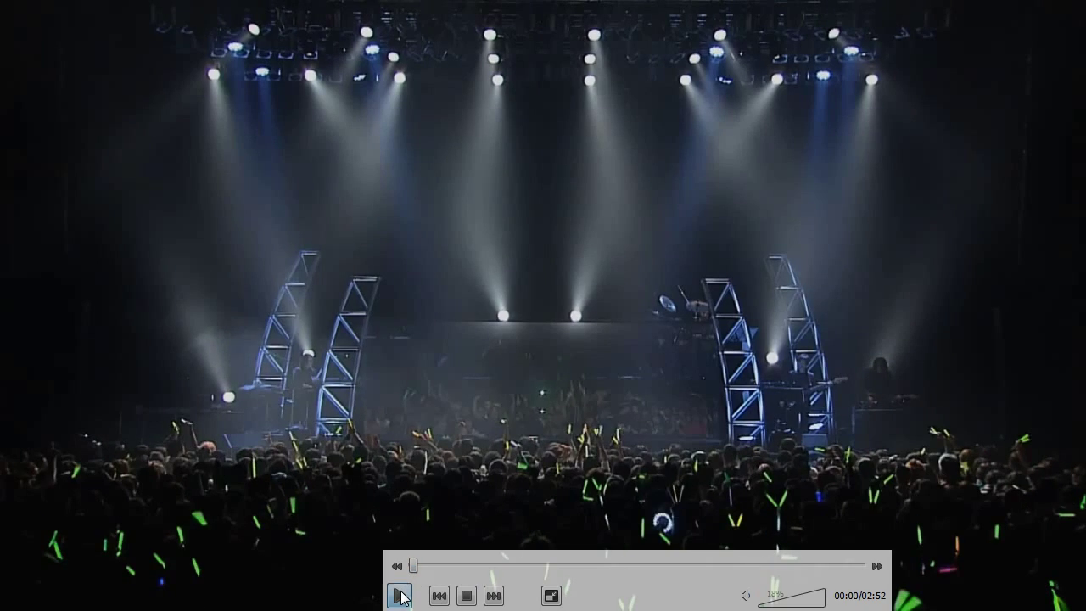
left_click(400, 596)
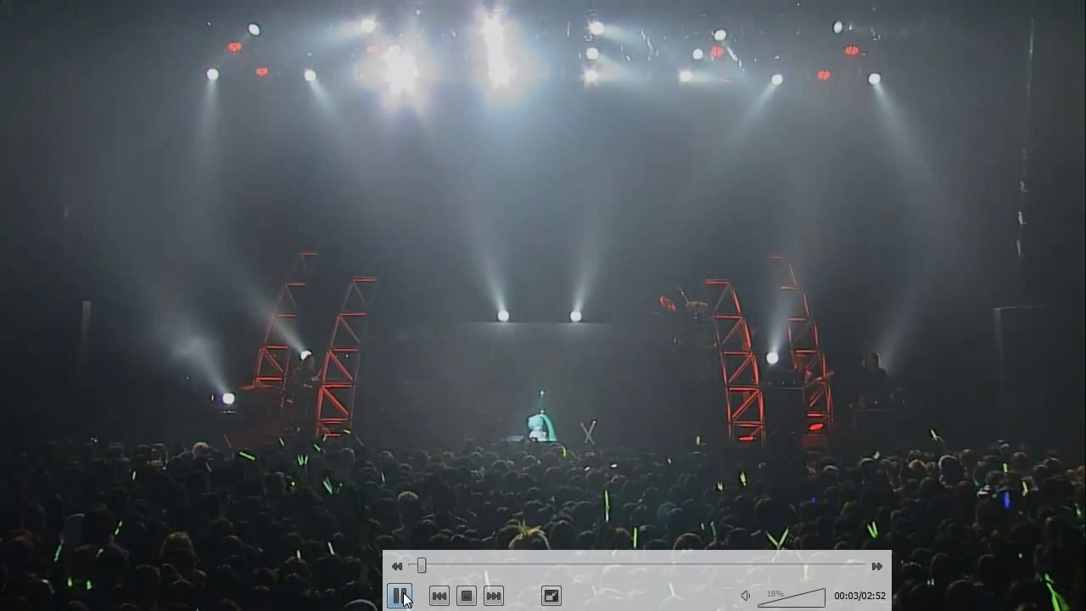
left_click(412, 593)
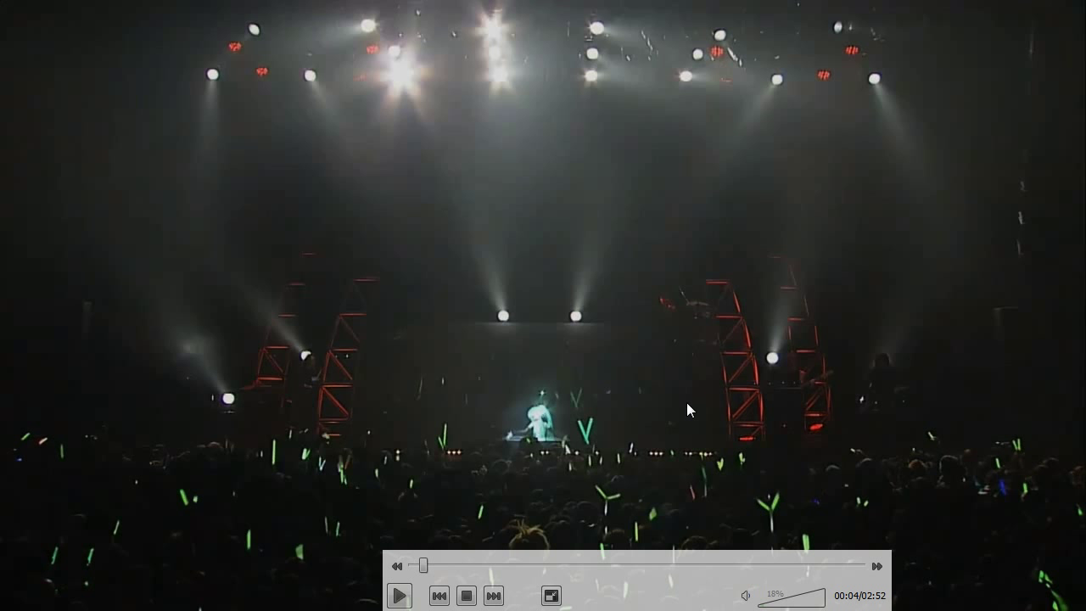
left_click_drag(686, 599, 630, 604)
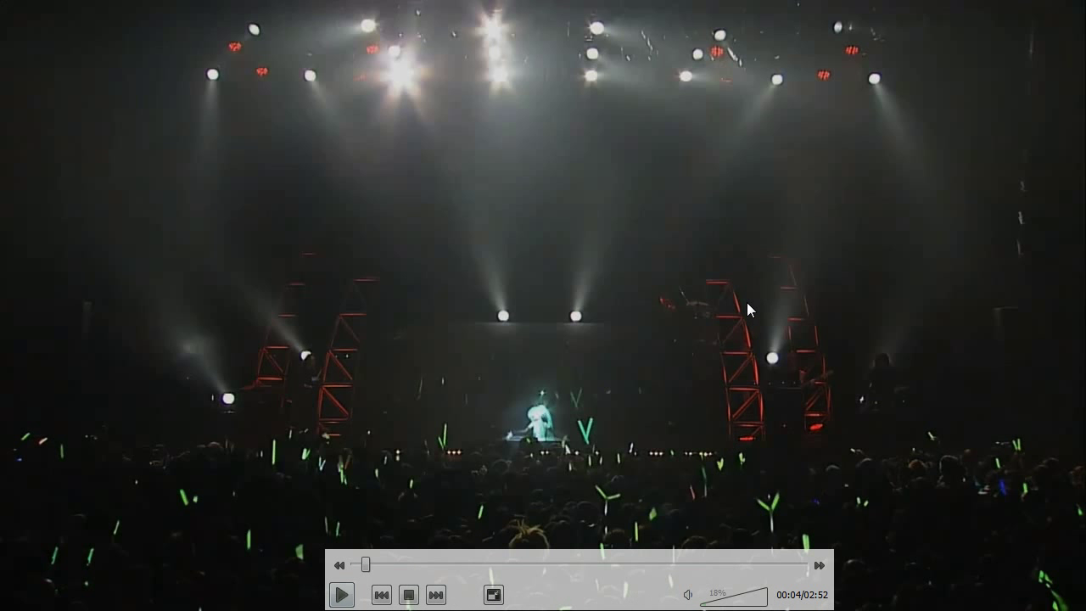
- Scrub the concert clip back to about 00:01 and nudge it forward to preview the loop start
double_click(656, 173)
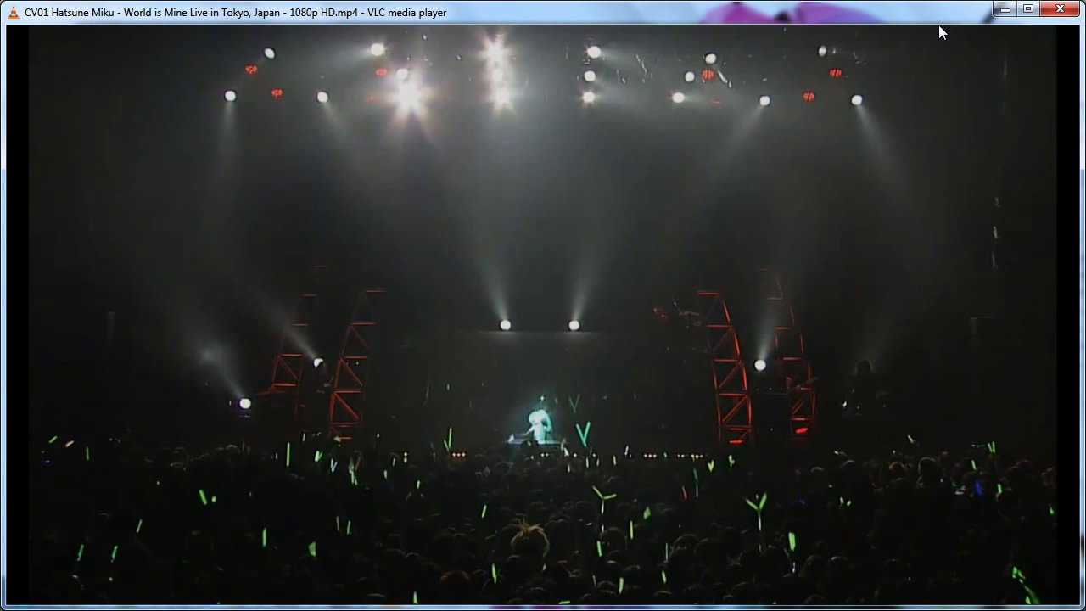
double_click(527, 381)
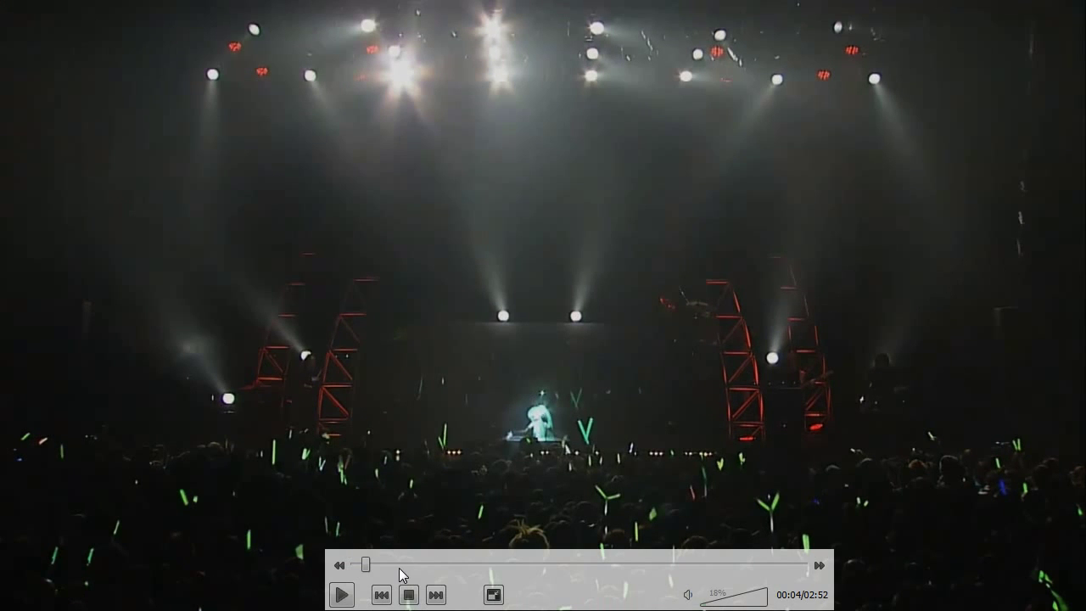
left_click_drag(366, 568, 367, 572)
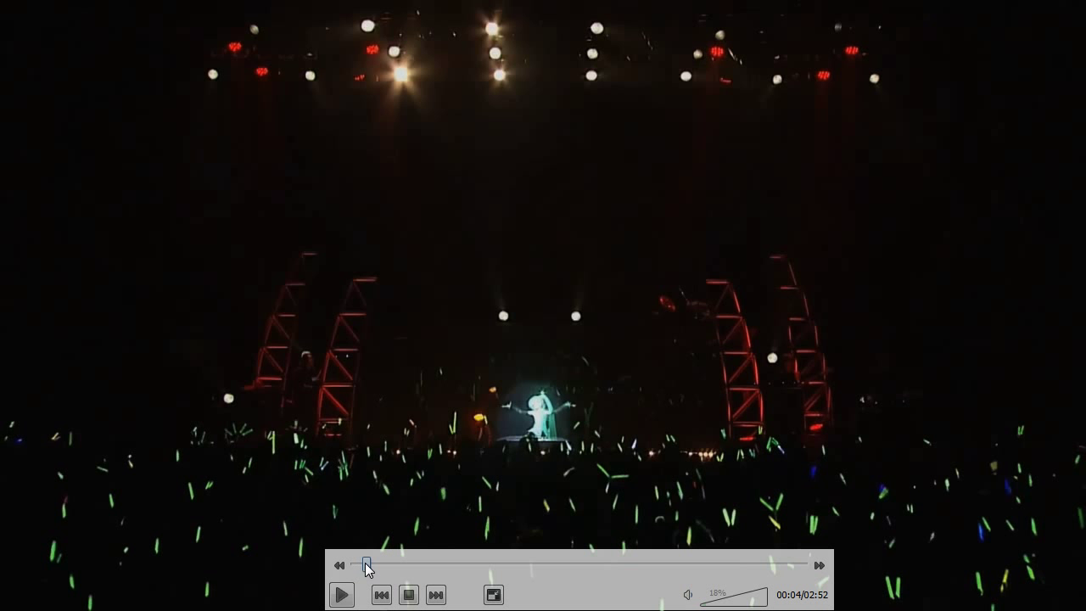
left_click_drag(365, 565, 390, 570)
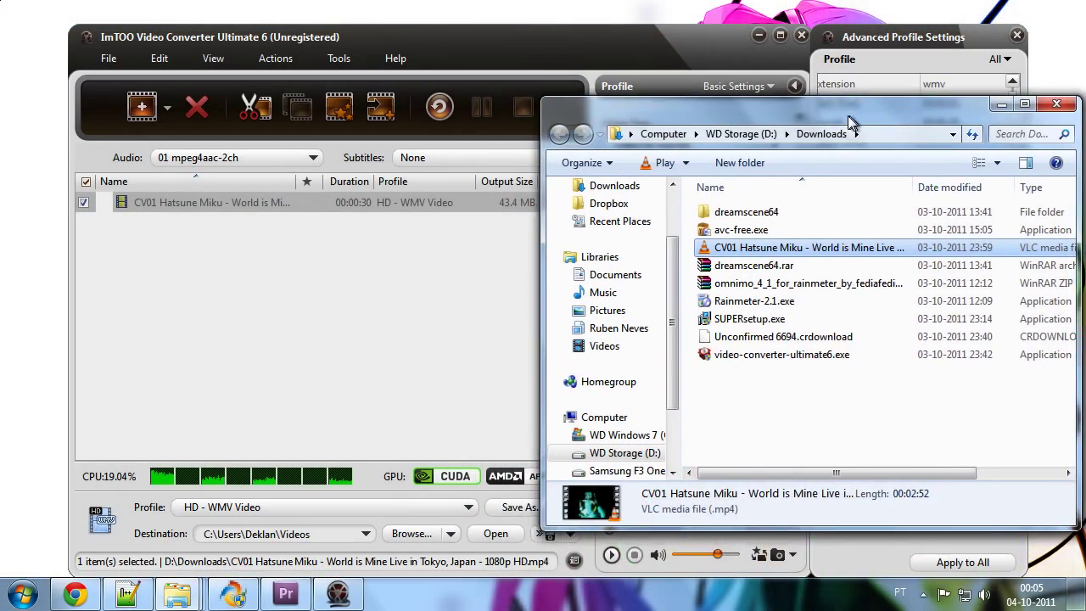
- Set the clip's Start Time to 00:00:11 in Advanced Profile Settings
left_click_drag(848, 115, 793, 146)
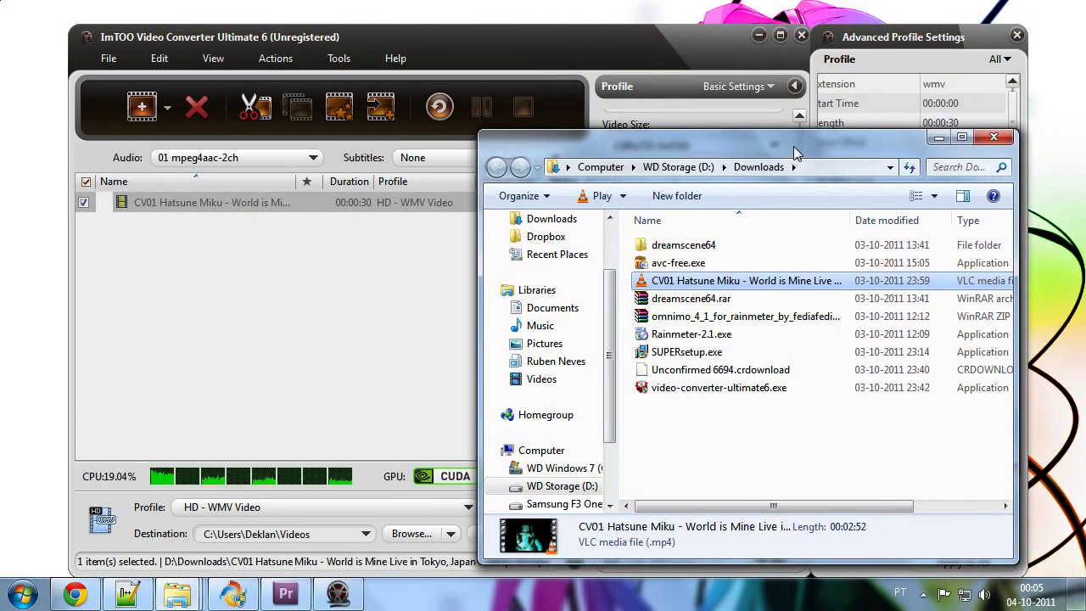
left_click(902, 37)
left_click(944, 104)
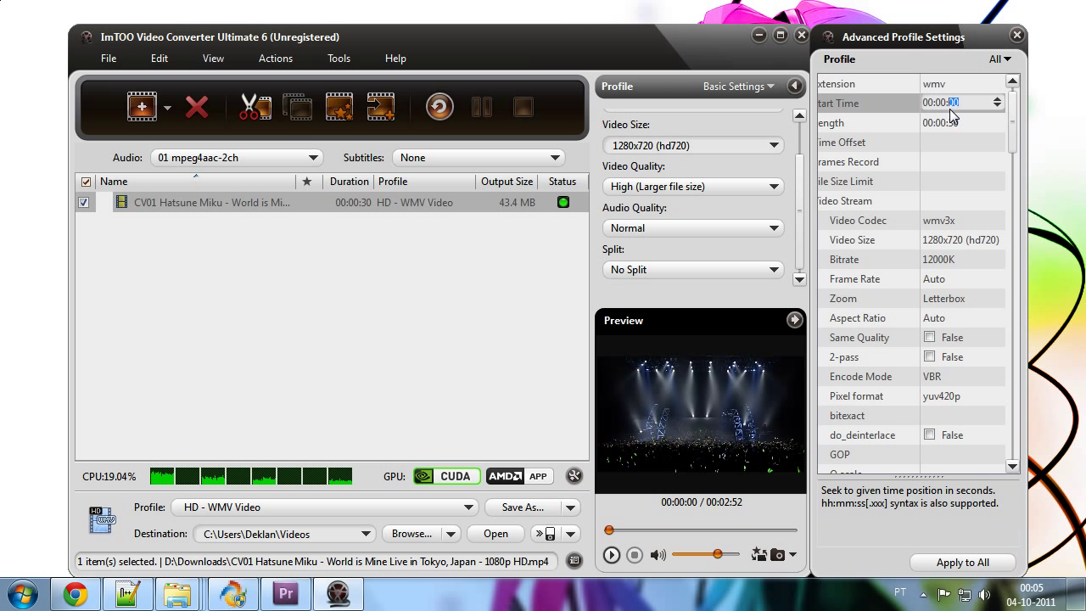
type("11")
key("Return")
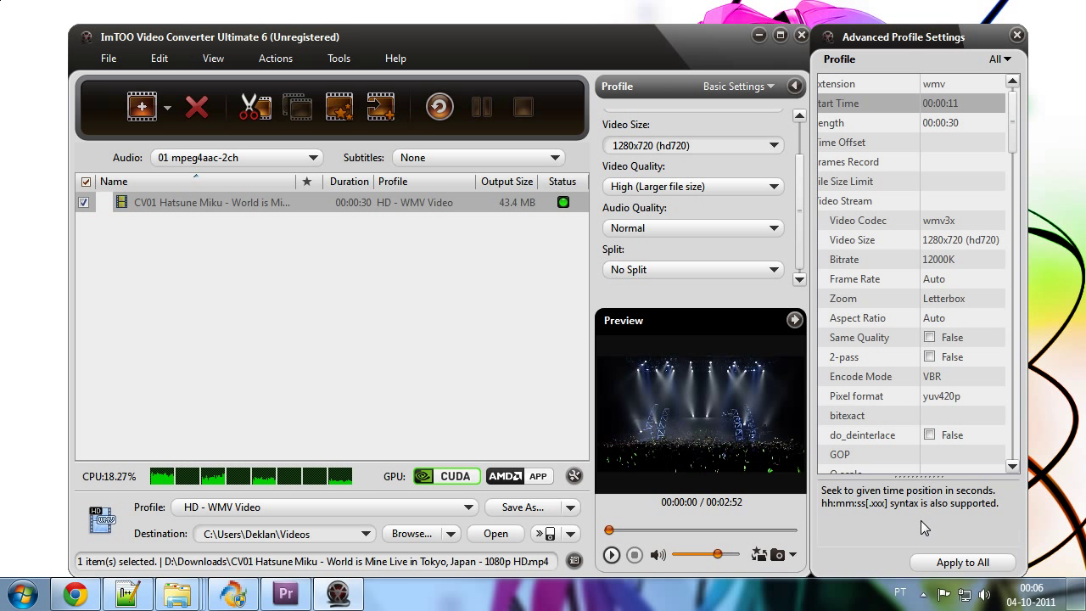
- Set the clip Length to 00:00:29, bringing the estimated output to 41.9 MB
left_click_drag(1024, 426, 1059, 426)
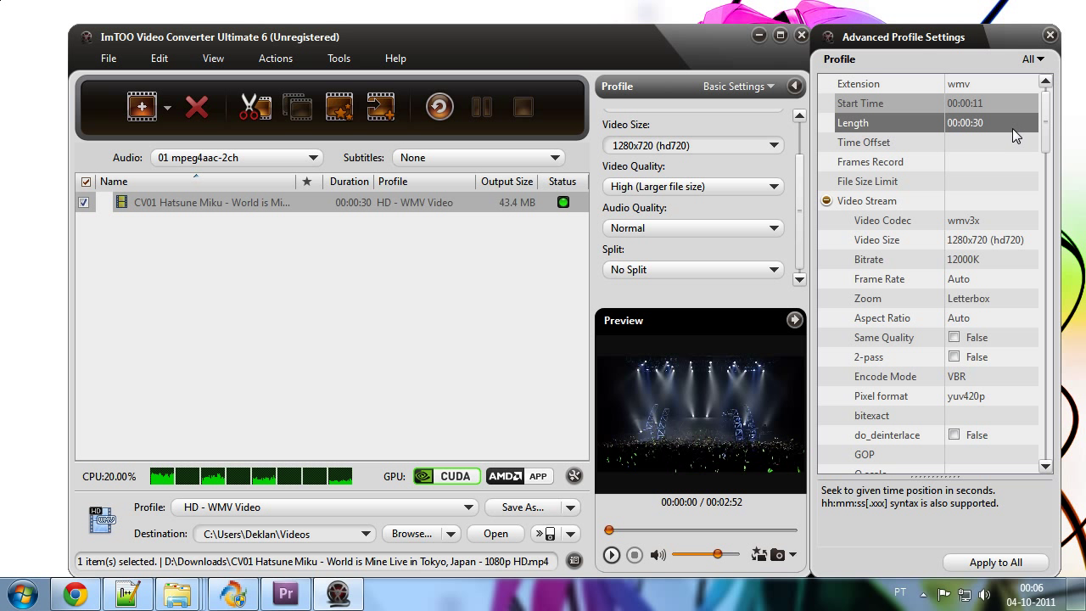
left_click(980, 124)
key("BackSpace")
key("BackSpace")
type("29")
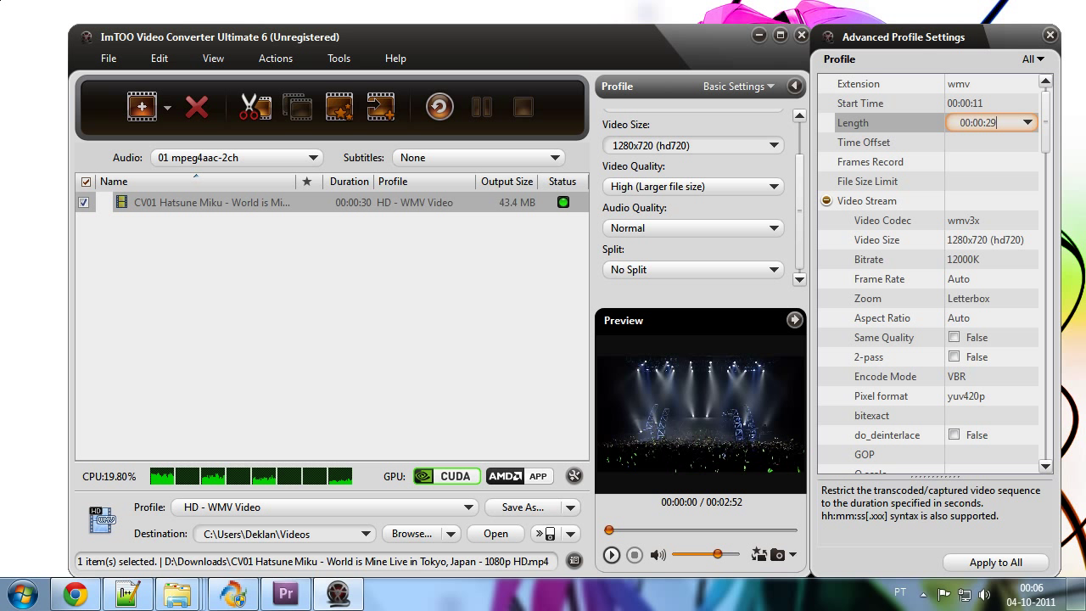
key("Return")
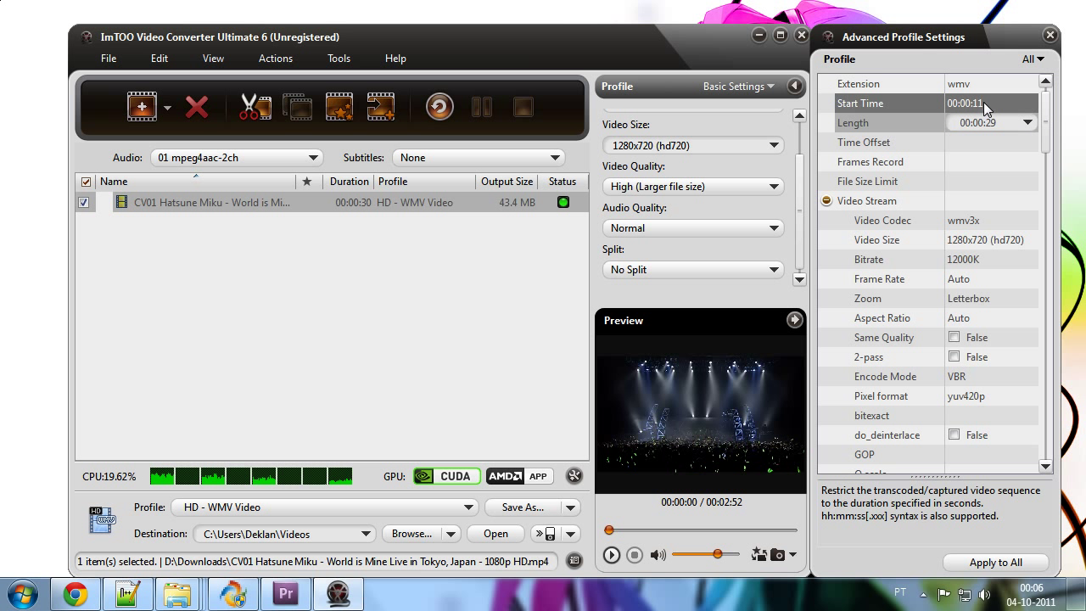
left_click(1047, 118)
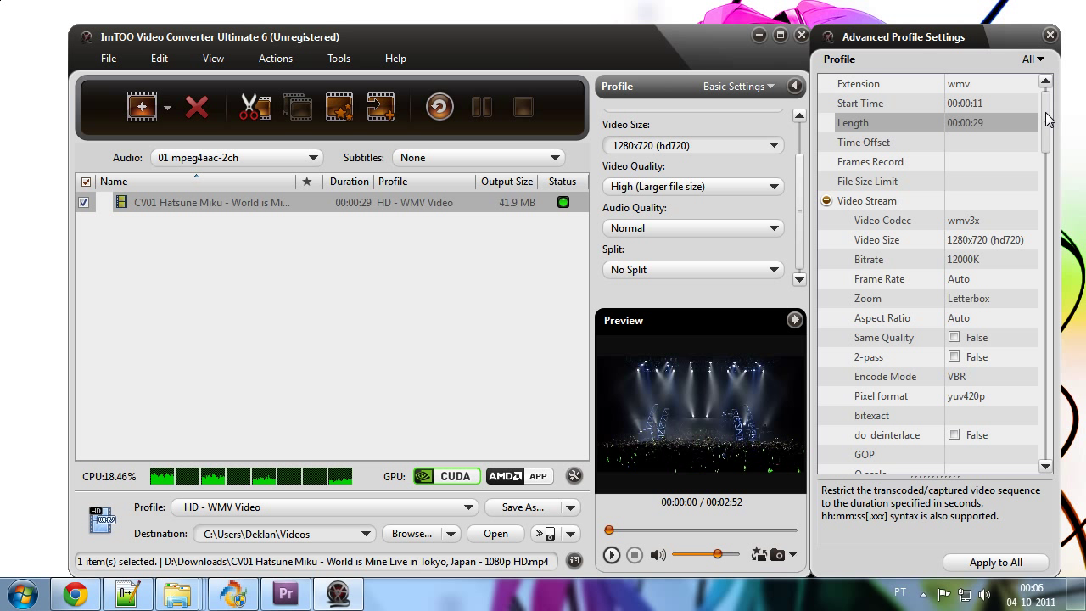
left_click_drag(1047, 119, 1047, 124)
- Replace the 12000K video bitrate with 5000K under Video Stream
scroll(1046, 127, "down", 1)
left_click(994, 164)
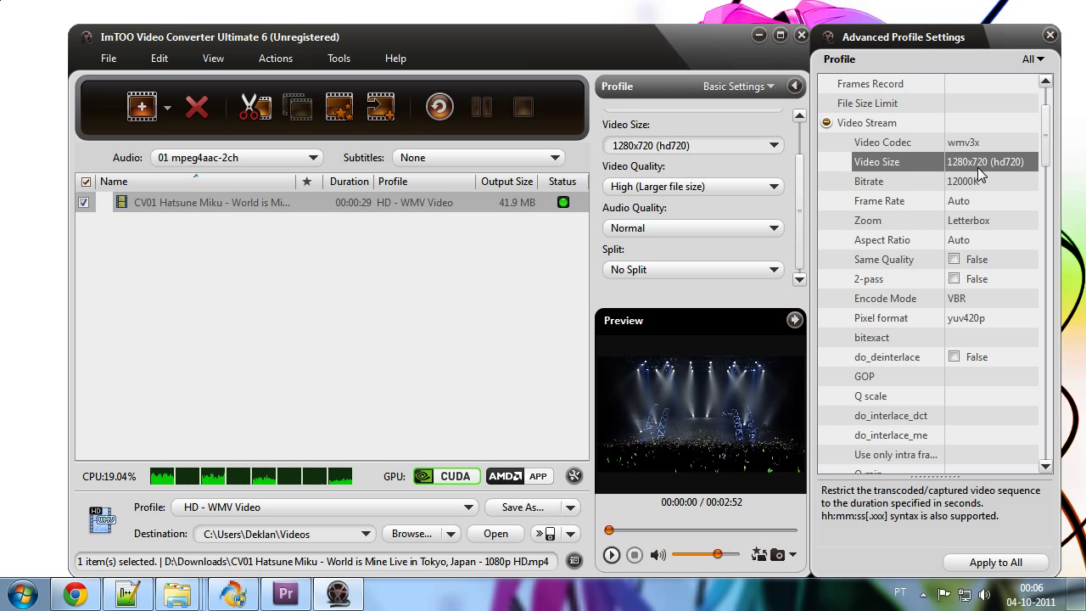
left_click(984, 182)
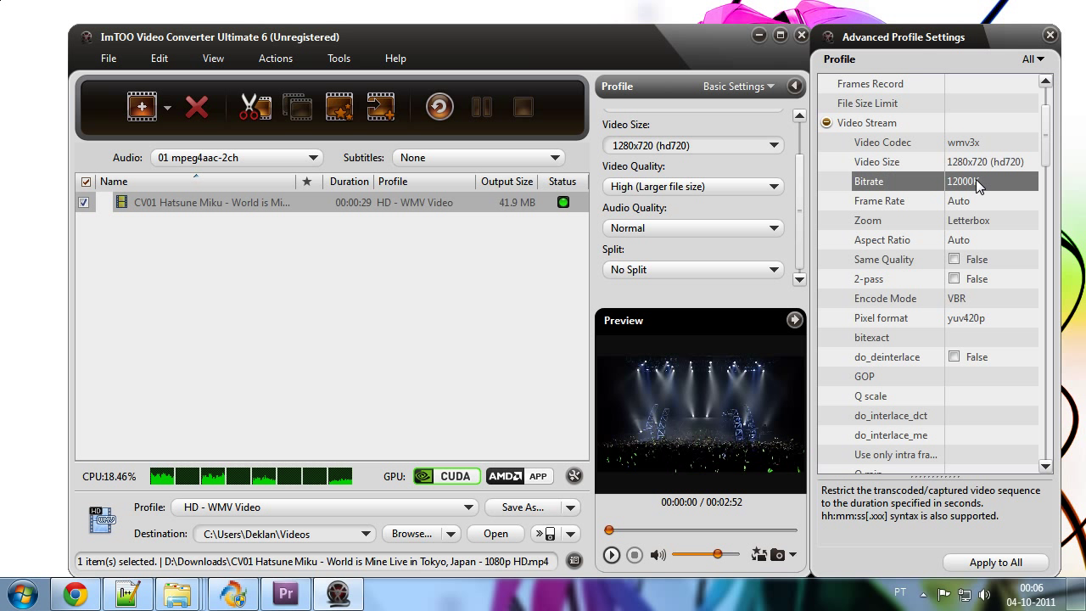
left_click(990, 181)
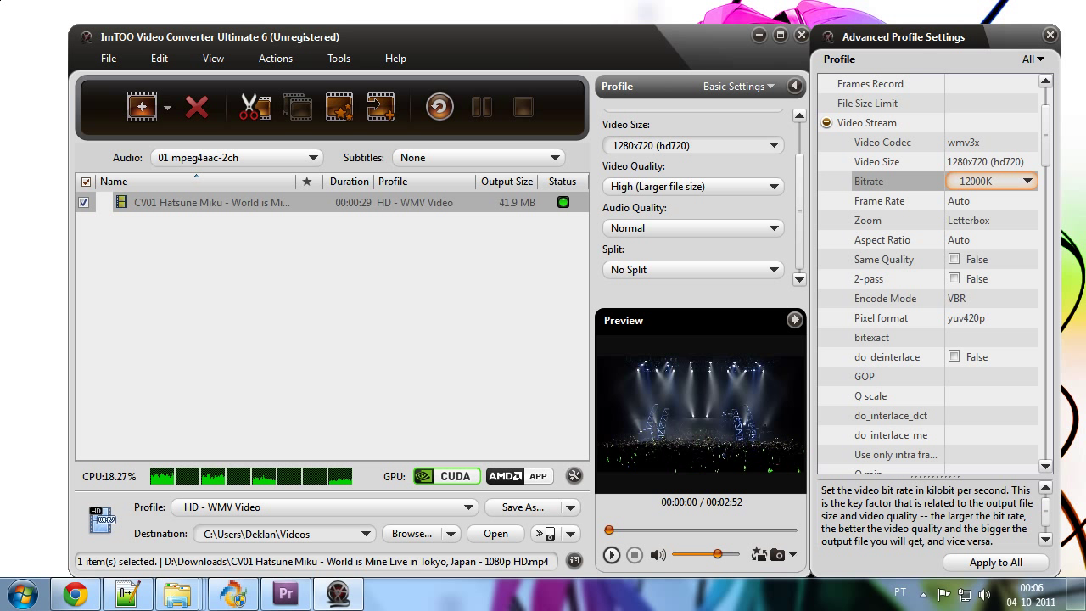
left_click_drag(987, 181, 964, 180)
type("5000")
left_click(1044, 155)
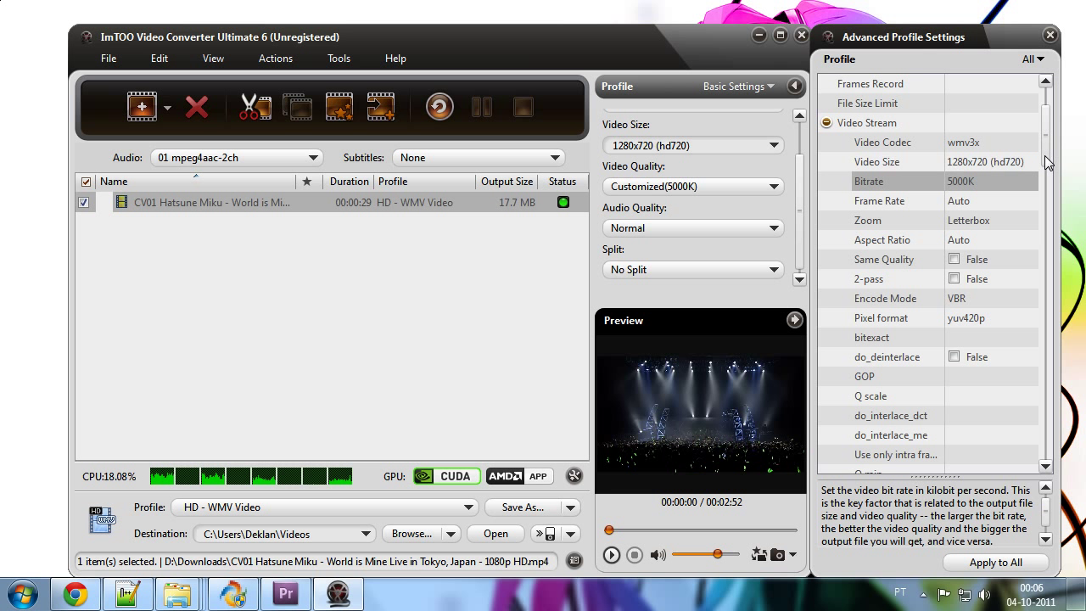
- Confirm 5000K in the bitrate preset list so the estimated output drops to 17.7 MB
left_click(966, 183)
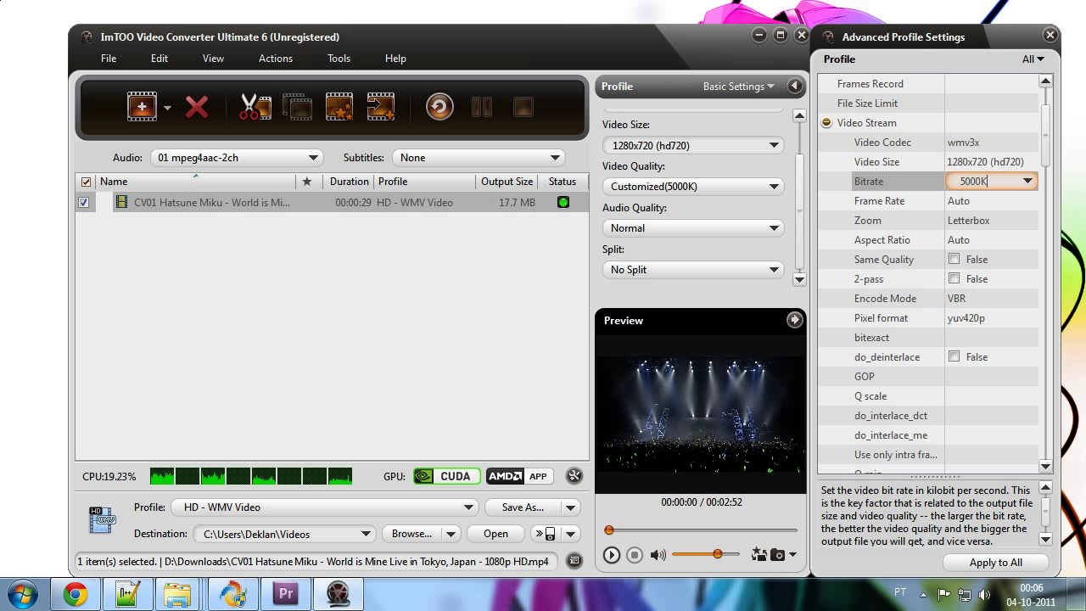
left_click(1026, 182)
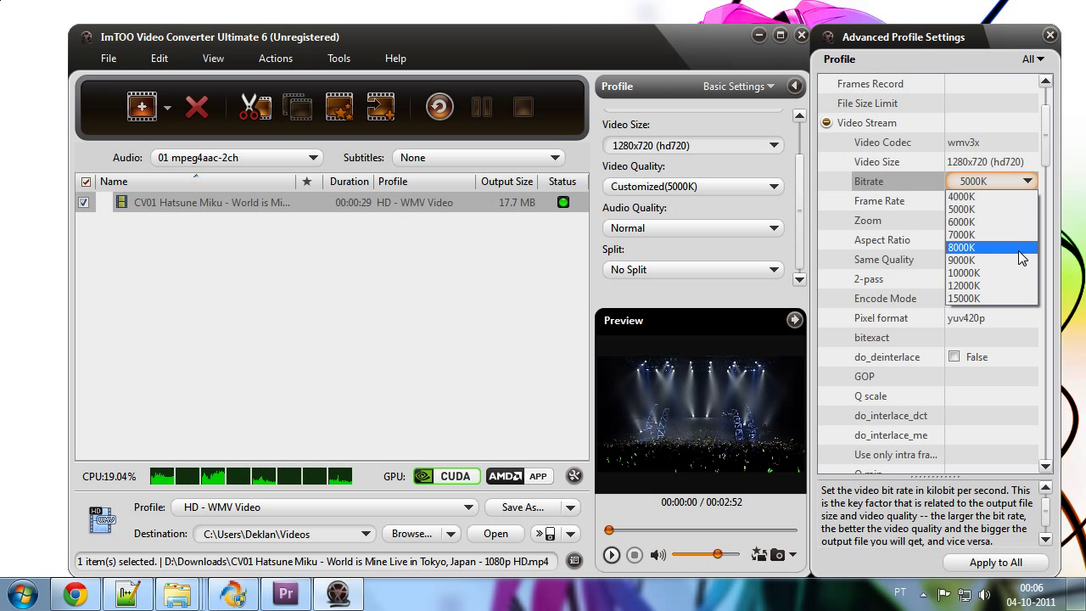
left_click(980, 209)
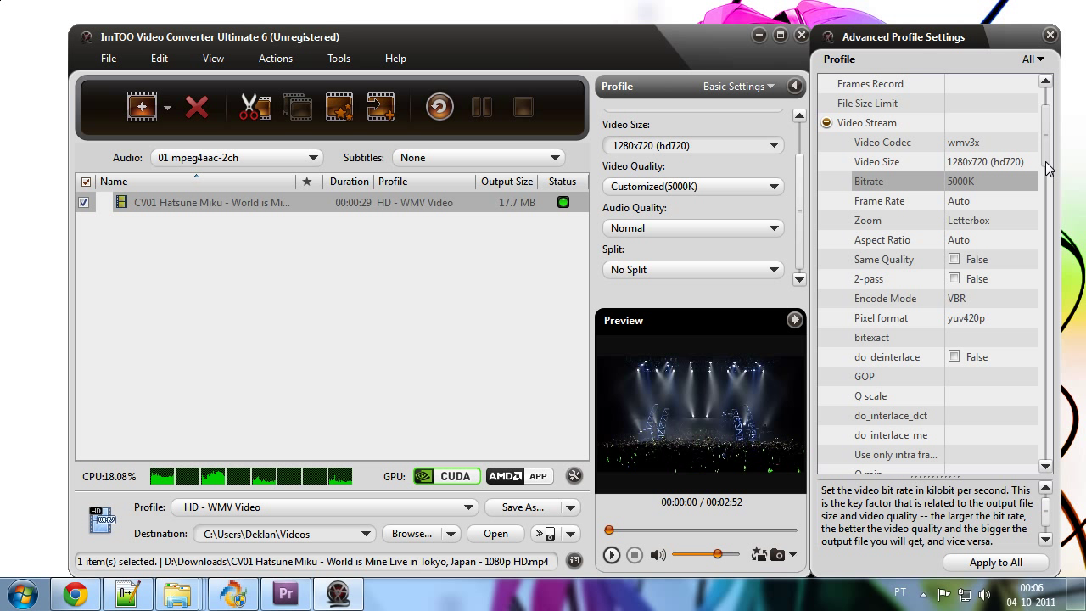
scroll(992, 170, "down", 1)
left_click(996, 143)
left_click(980, 119)
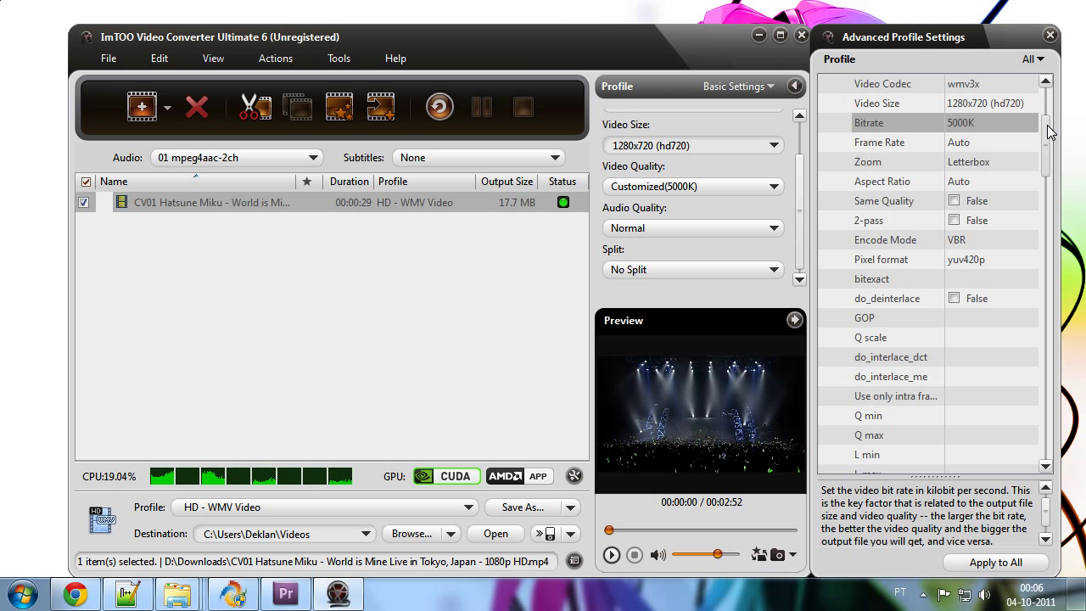
scroll(1050, 136, "down", 1)
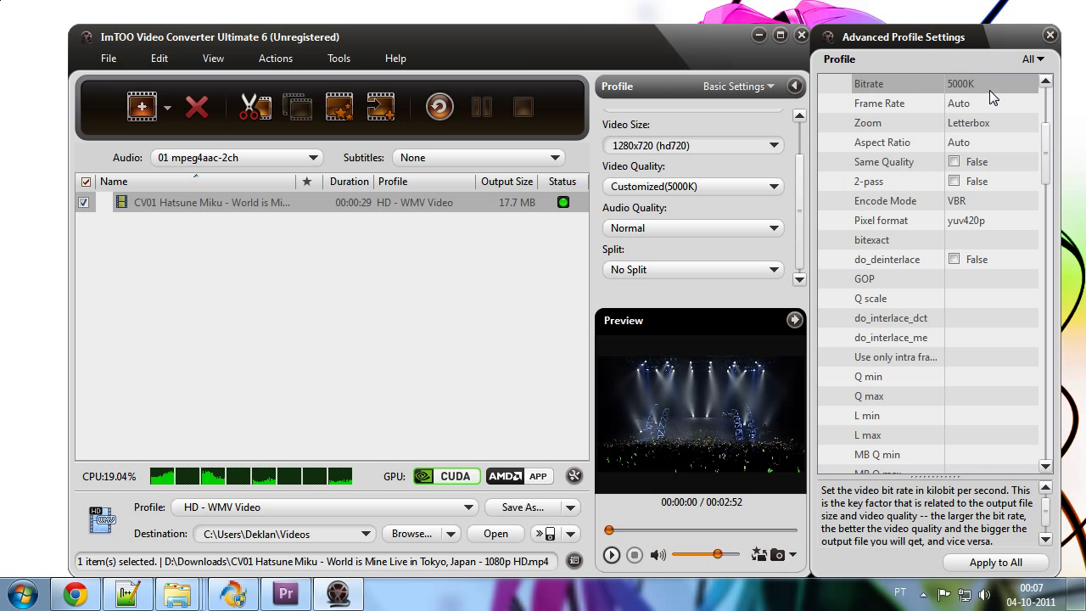
left_click_drag(1050, 166, 1048, 161)
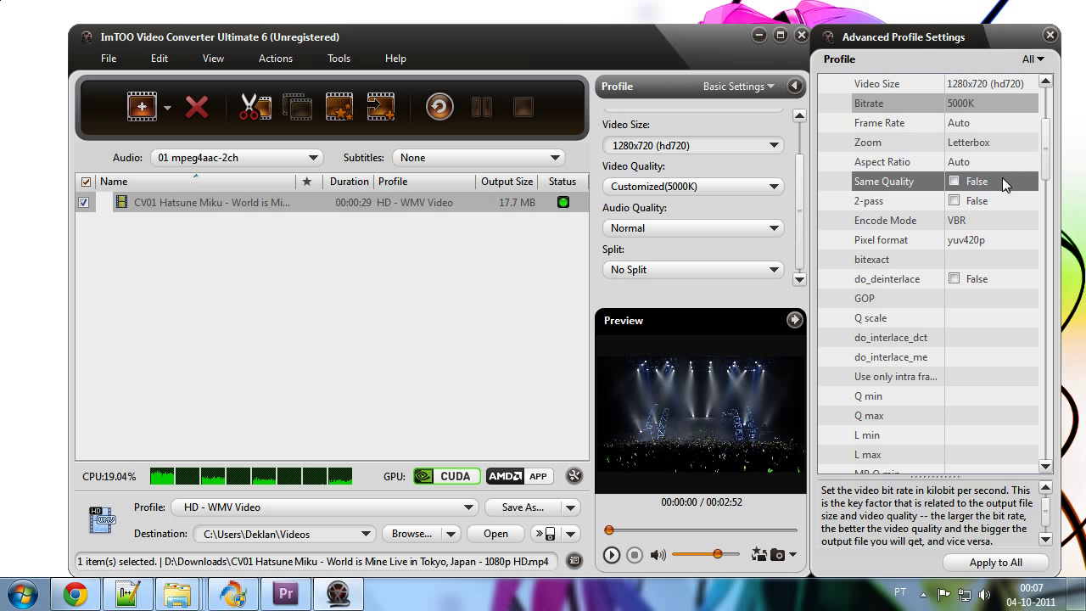
- Set Disable Audio to Yes under Audio Stream, trimming the estimate to 17.3 MB
left_click_drag(1046, 170, 1049, 390)
scroll(1047, 389, "down", 5)
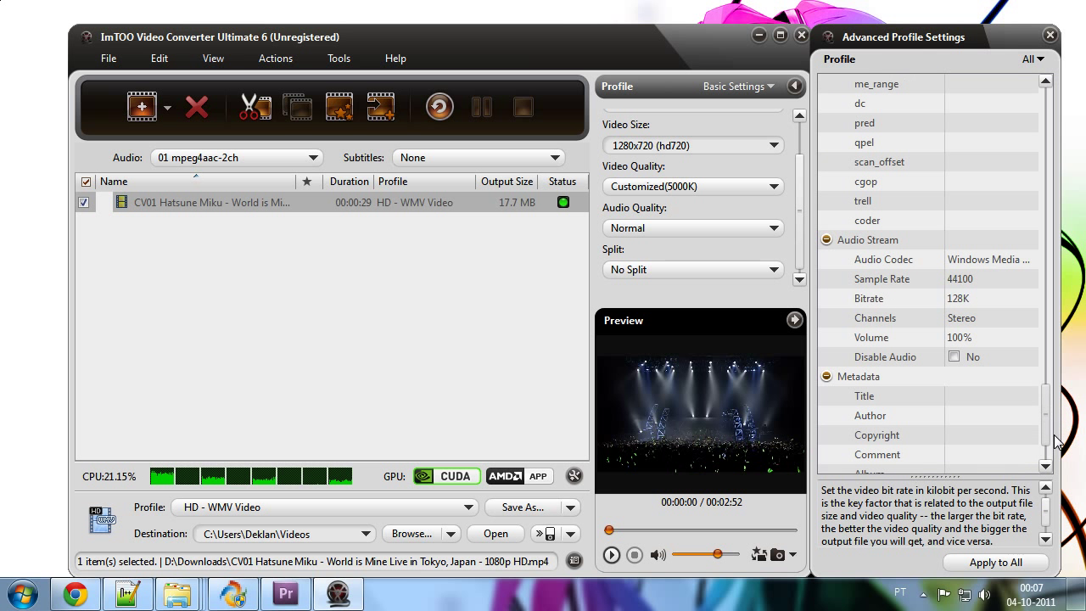
left_click(971, 358)
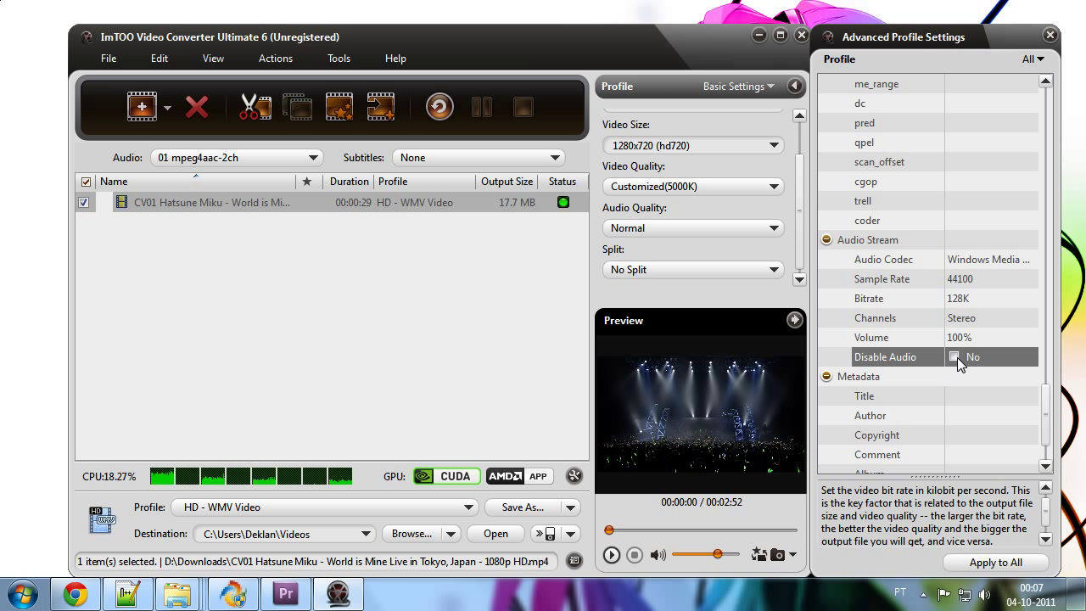
left_click(956, 357)
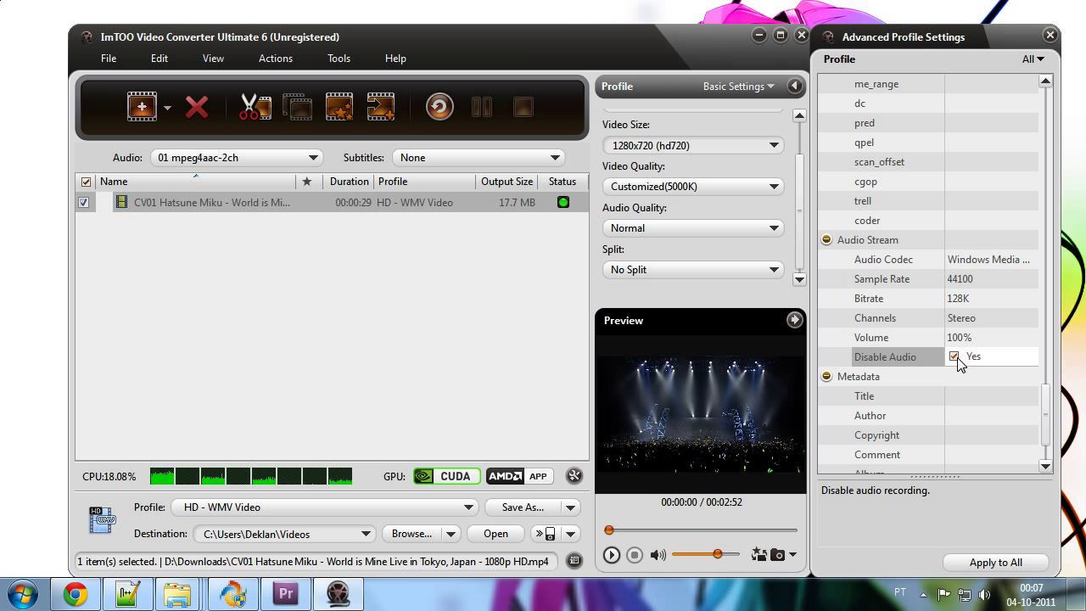
scroll(1049, 400, "down", 1)
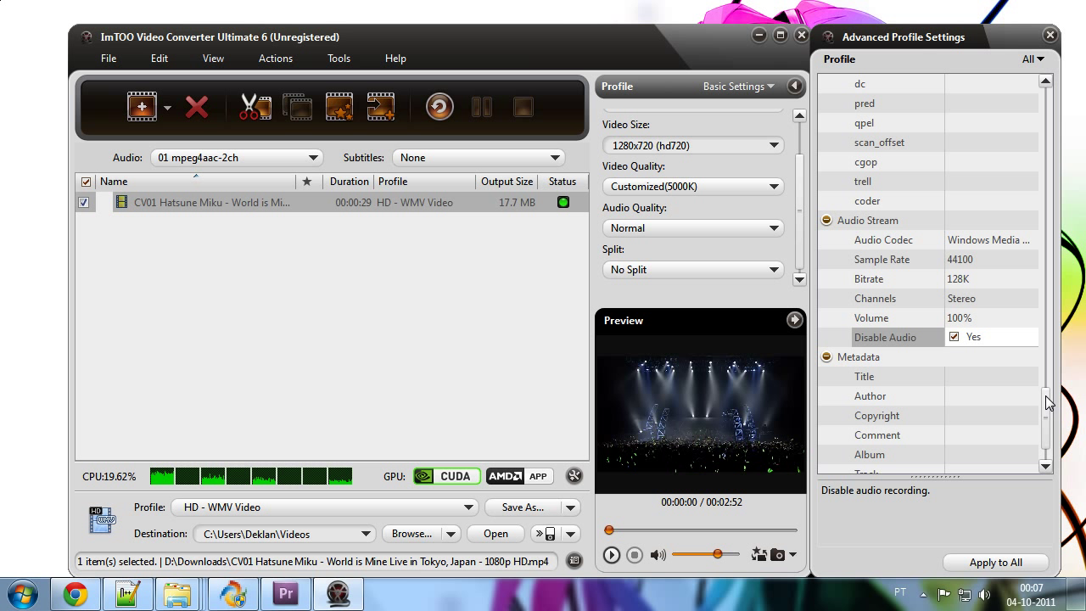
left_click_drag(1047, 403, 1049, 410)
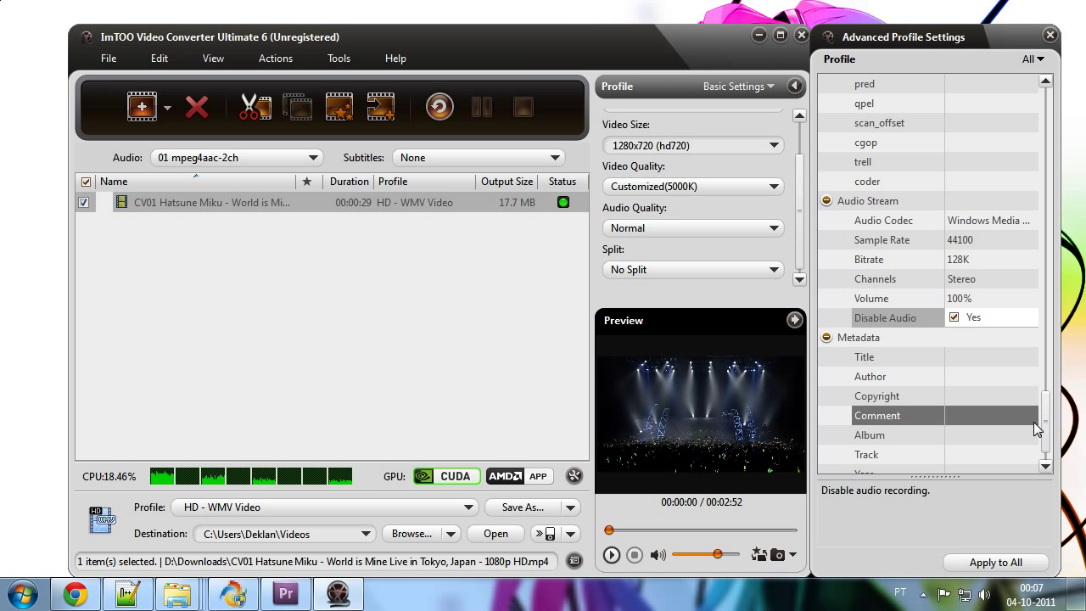
scroll(1044, 432, "down", 1)
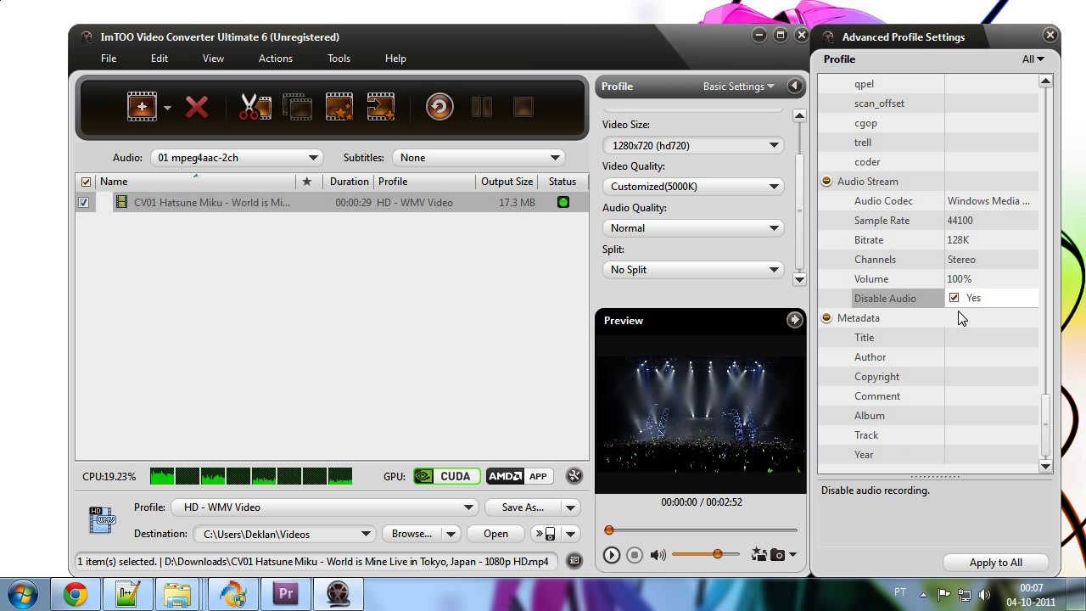
left_click_drag(1045, 424, 1050, 116)
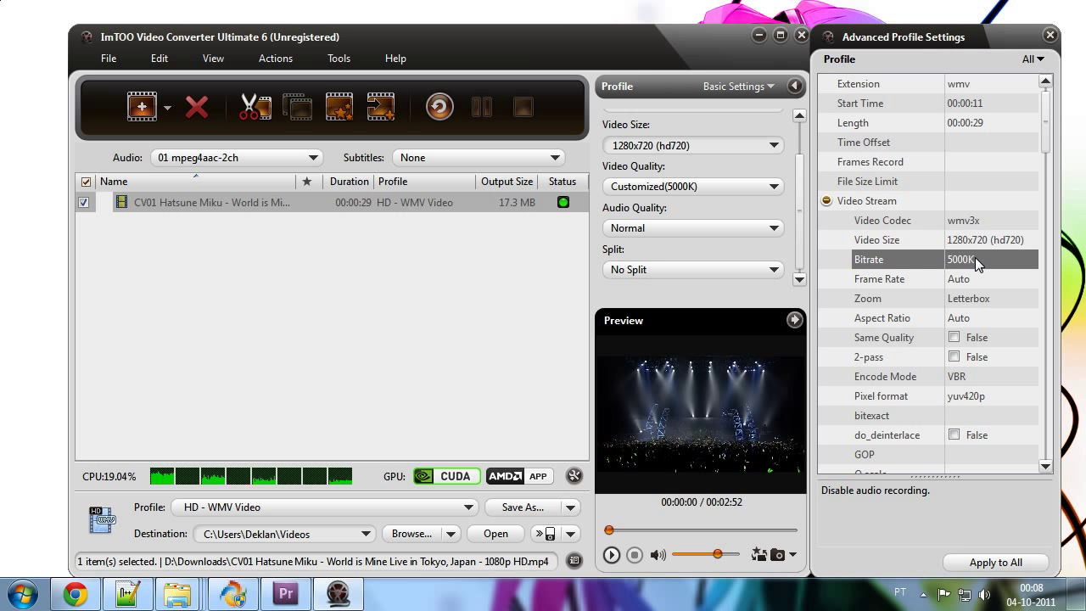
left_click_drag(1039, 125, 1048, 413)
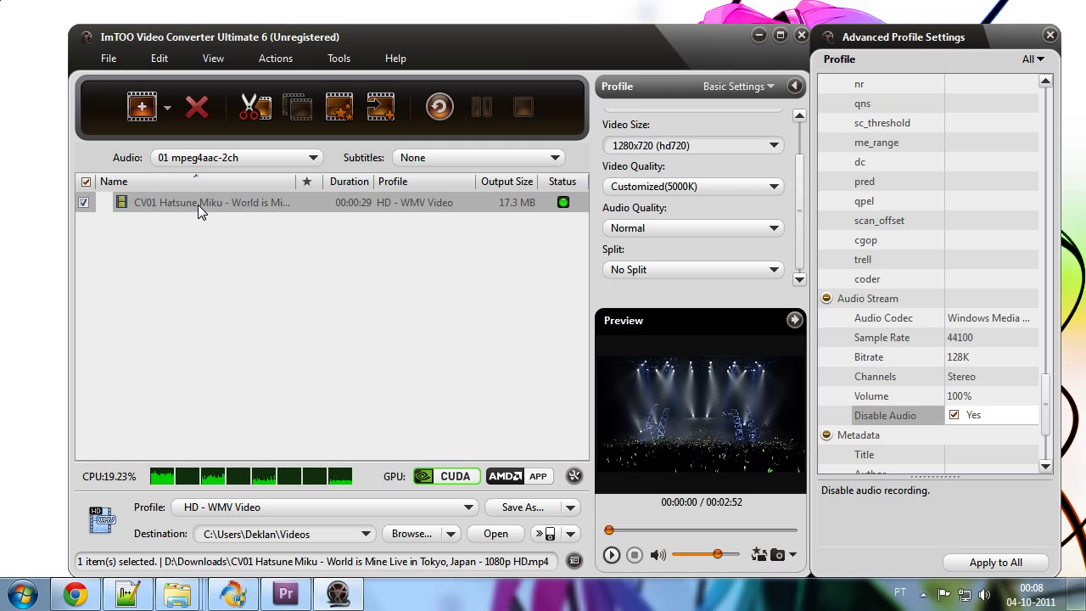
- Start the conversion, choose Remind Me Later on the registration reminder, and widen the window
left_click(440, 107)
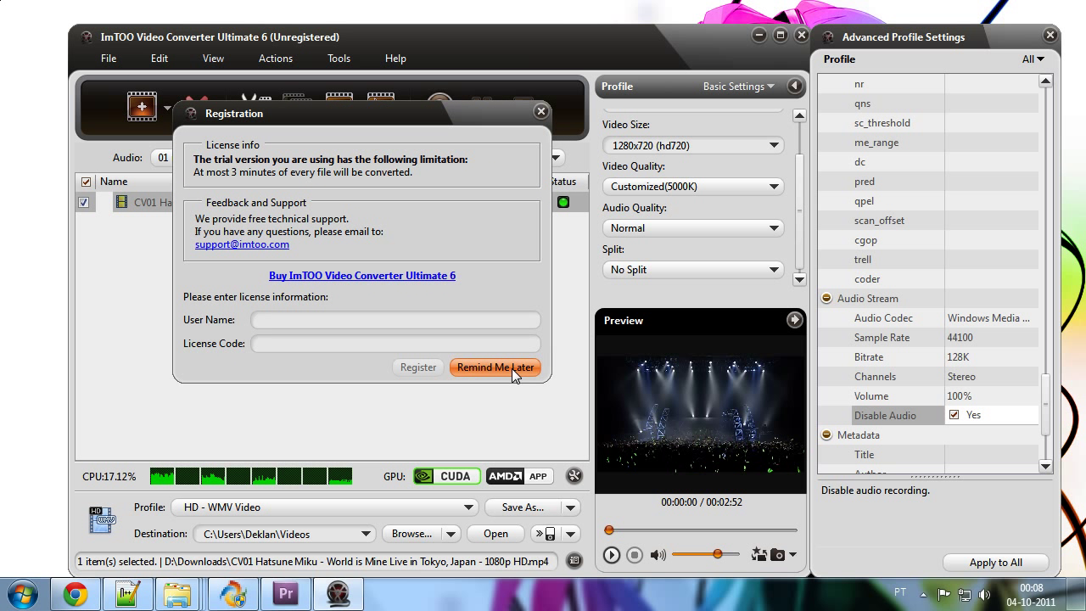
left_click(511, 368)
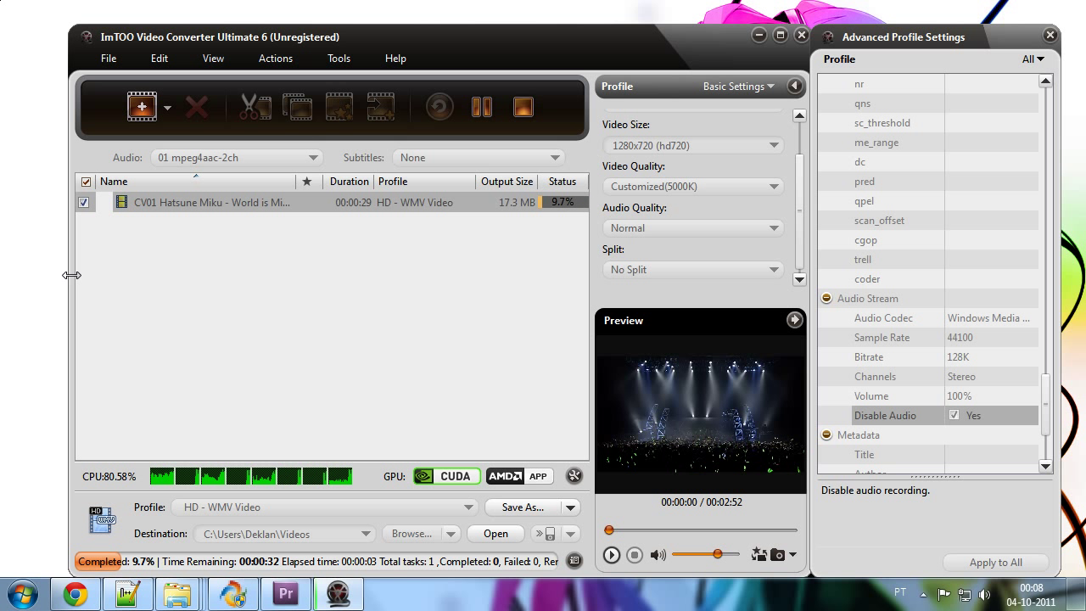
left_click_drag(67, 276, 30, 280)
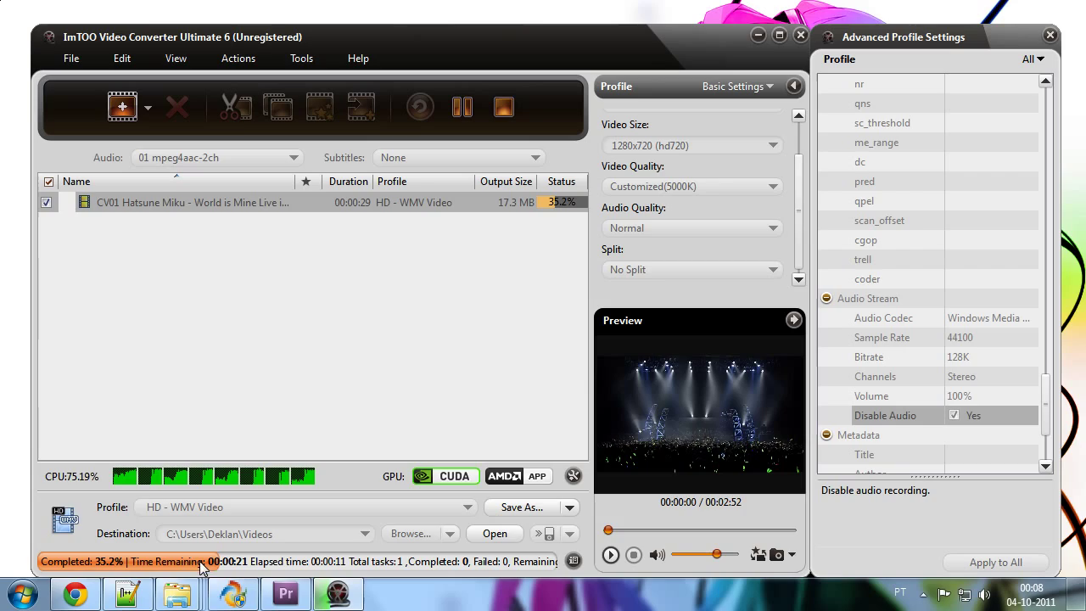
mouse_move(177, 594)
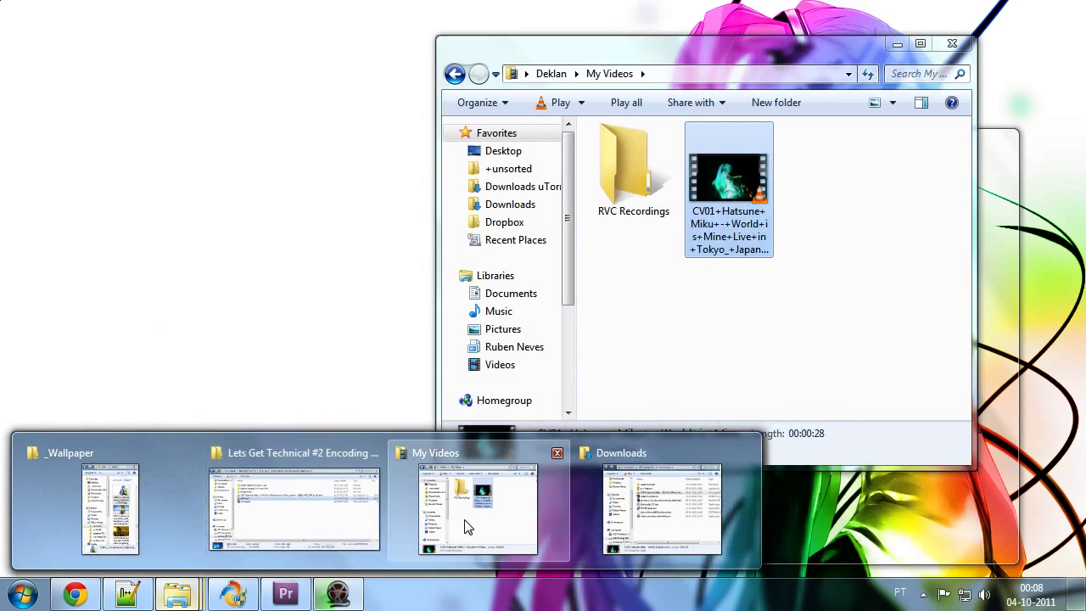
- Compare the new and older concert clips in My Videos and switch the folder to Details view
left_click(446, 528)
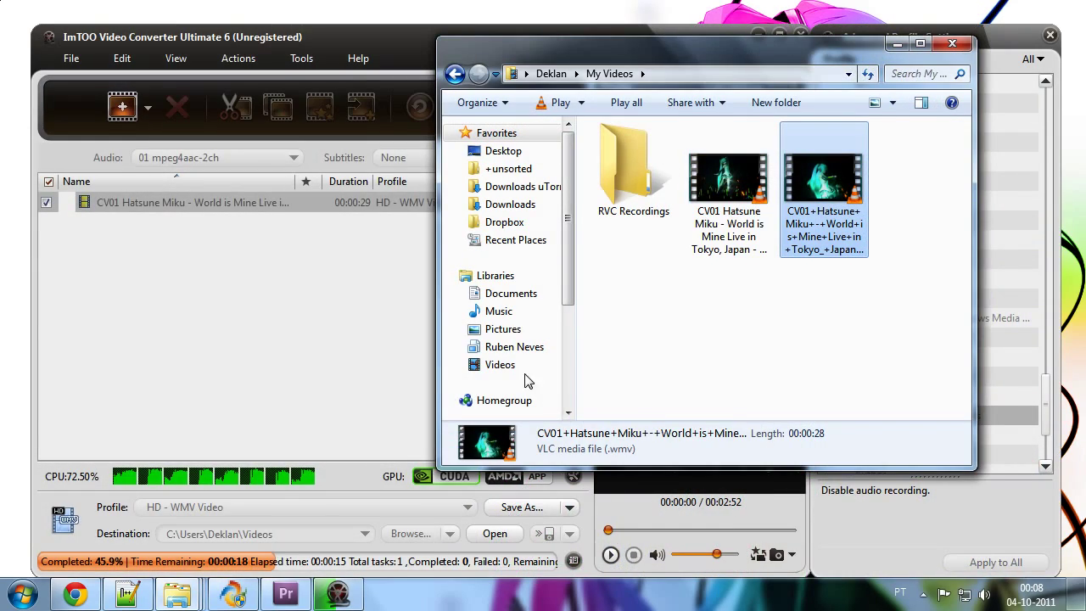
left_click_drag(652, 52, 723, 40)
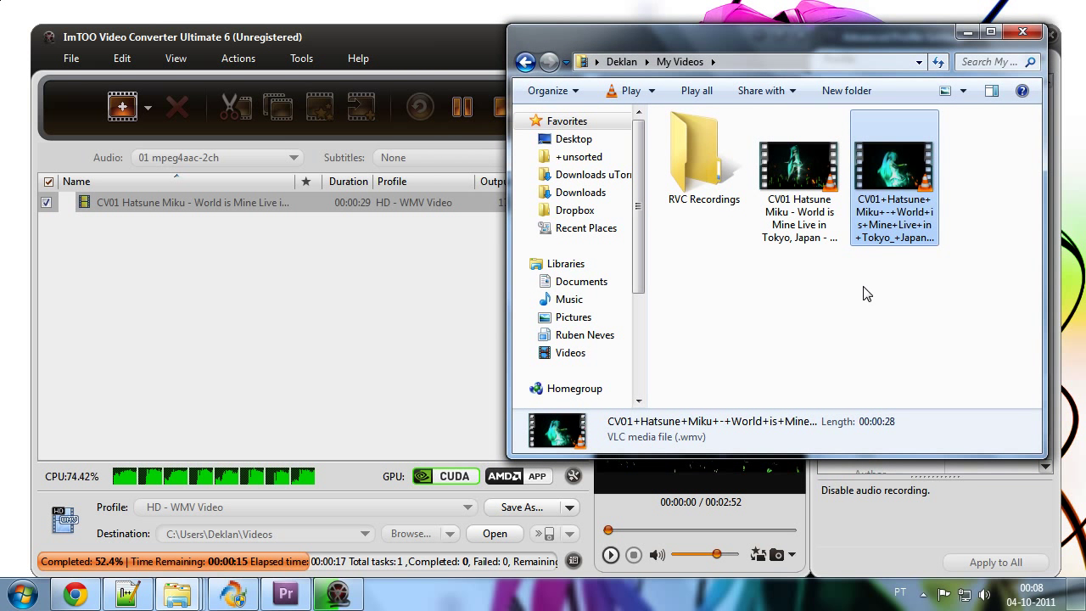
left_click(797, 173)
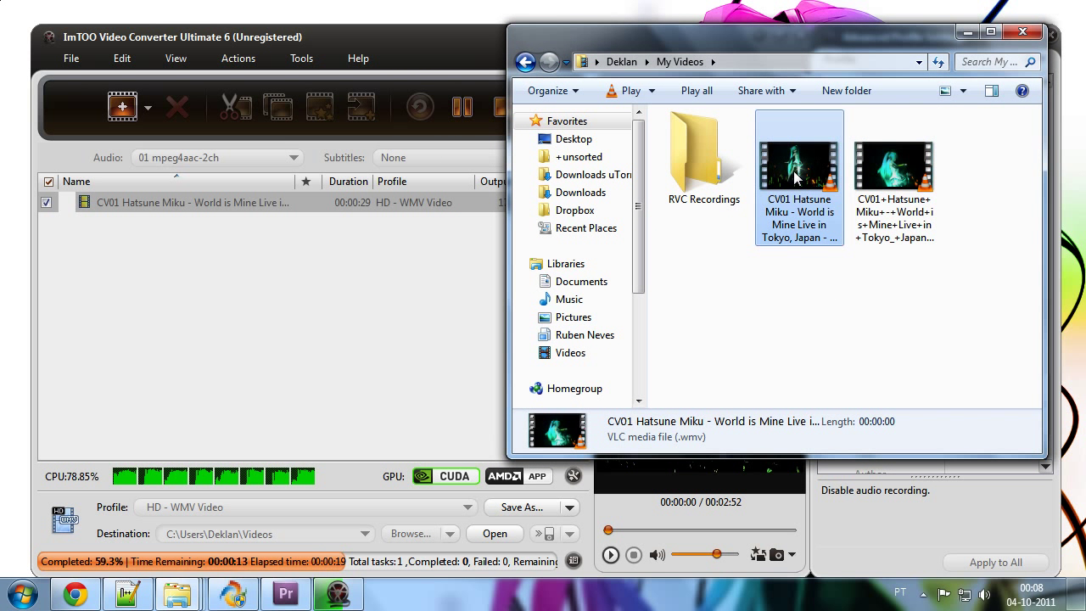
left_click(893, 174)
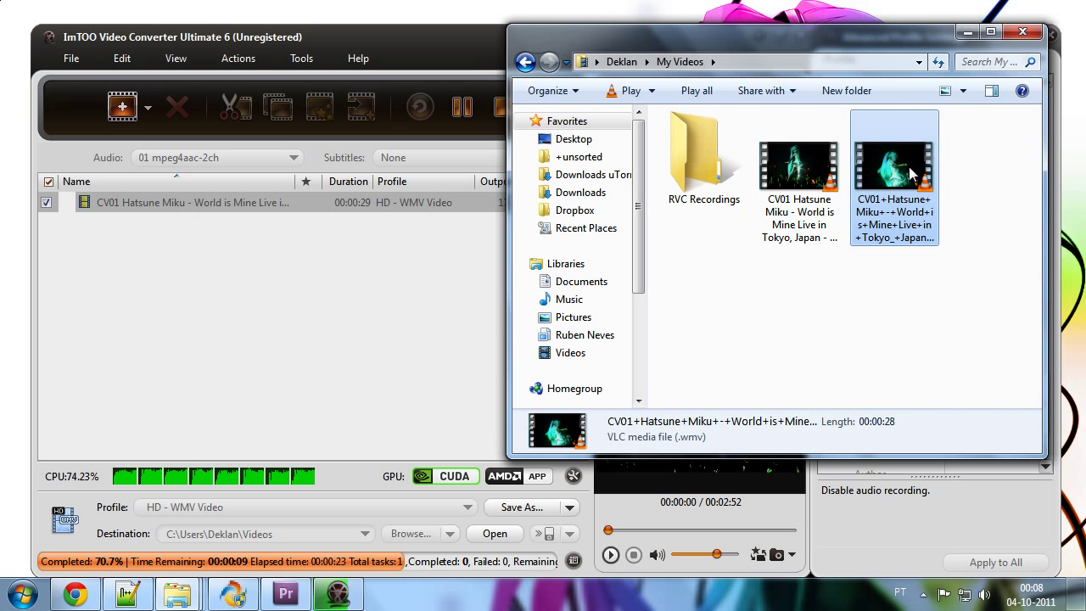
left_click(810, 180)
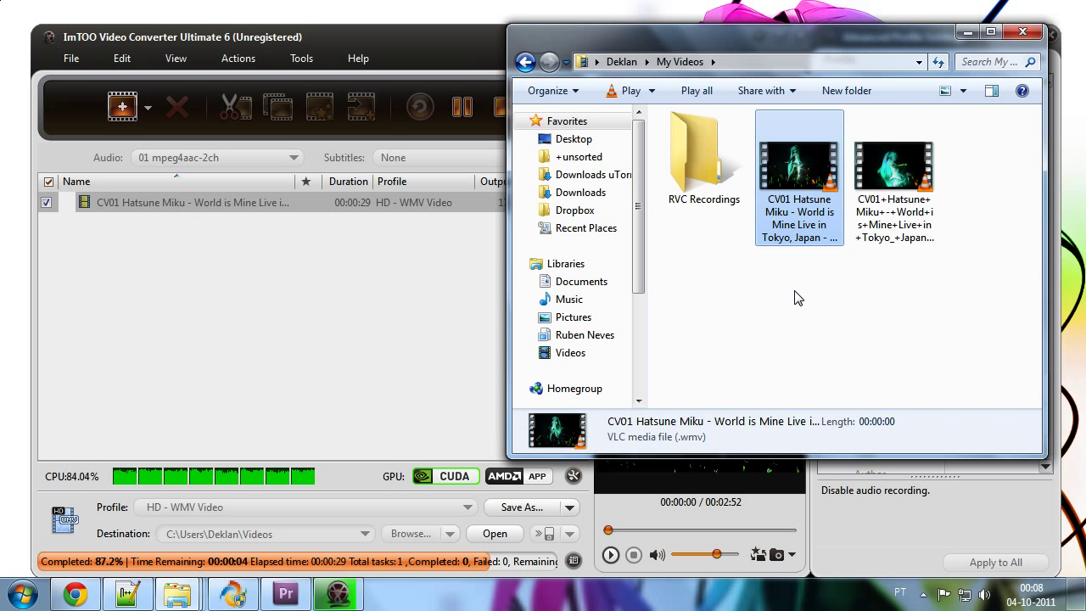
left_click(964, 91)
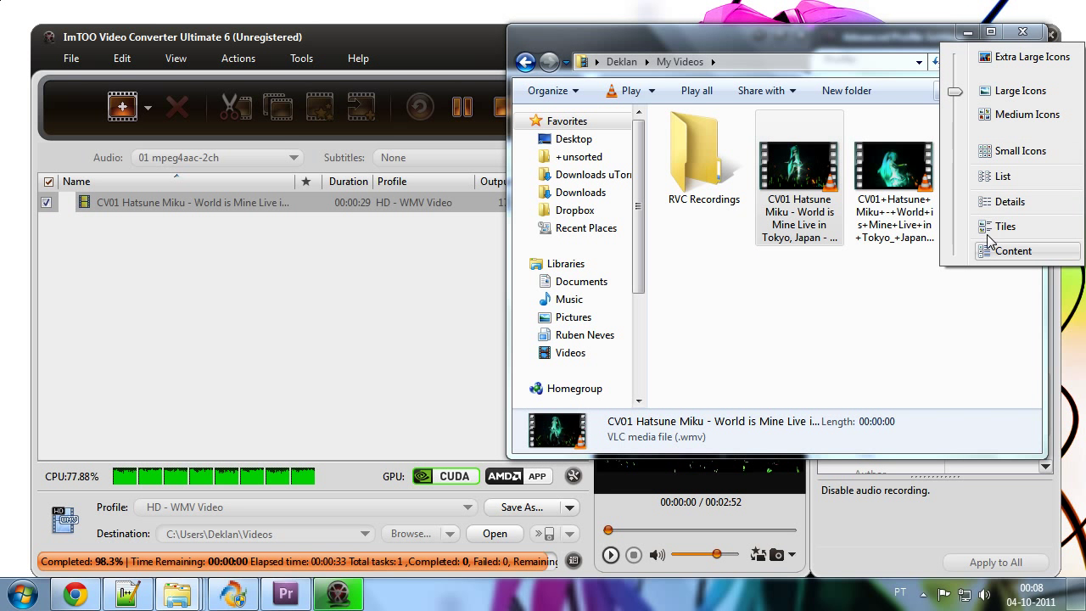
left_click(996, 202)
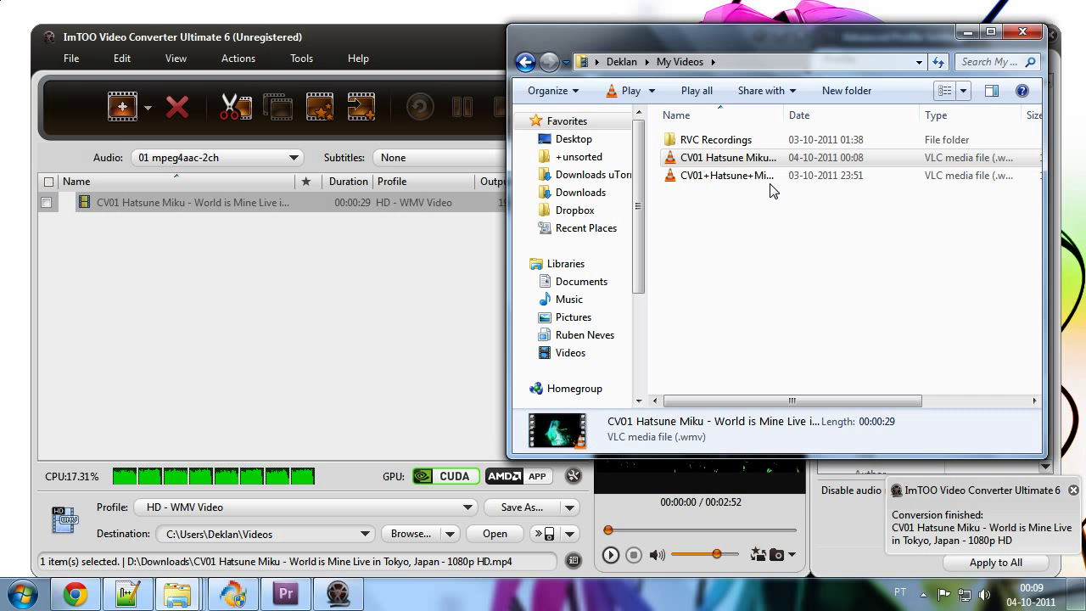
left_click_drag(688, 44, 544, 72)
- Delete the older CV01+Hatsune+Miku copy, keeping the new 29-second WMV
left_click(727, 189)
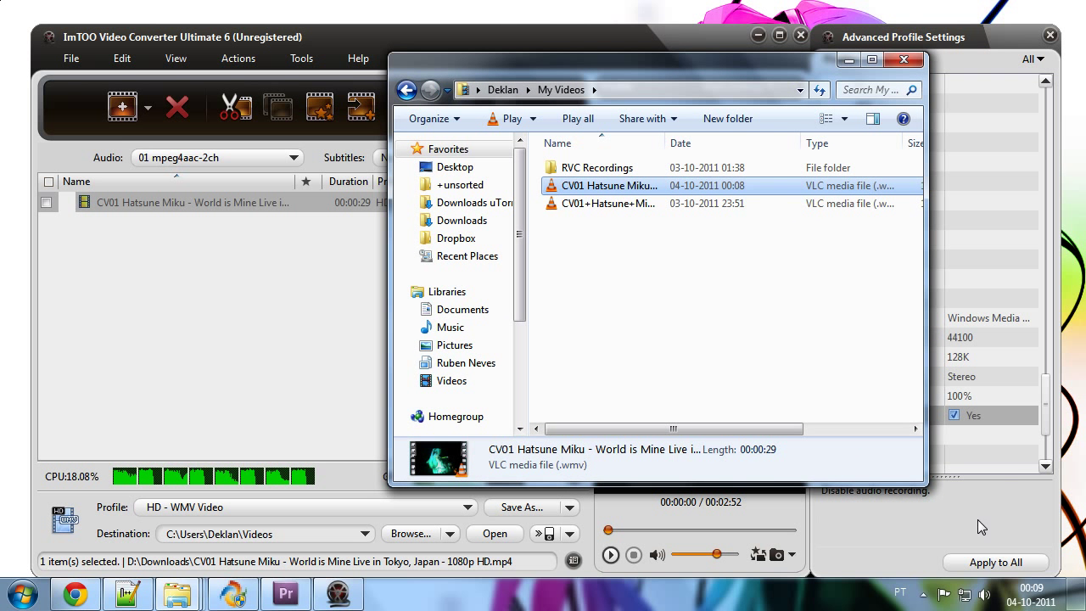
left_click(619, 207)
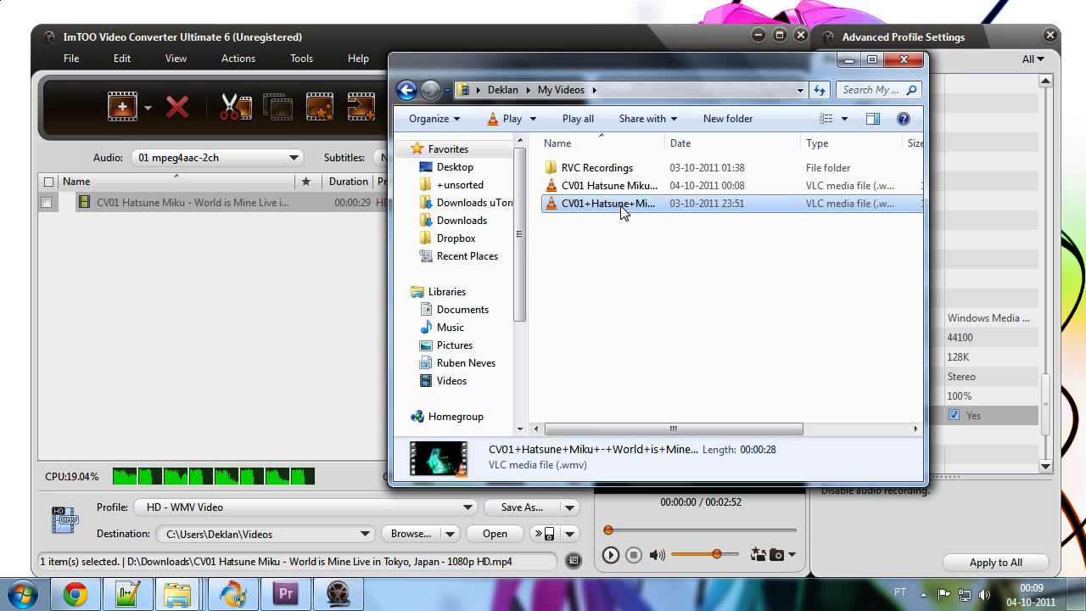
key("Delete")
key("Return")
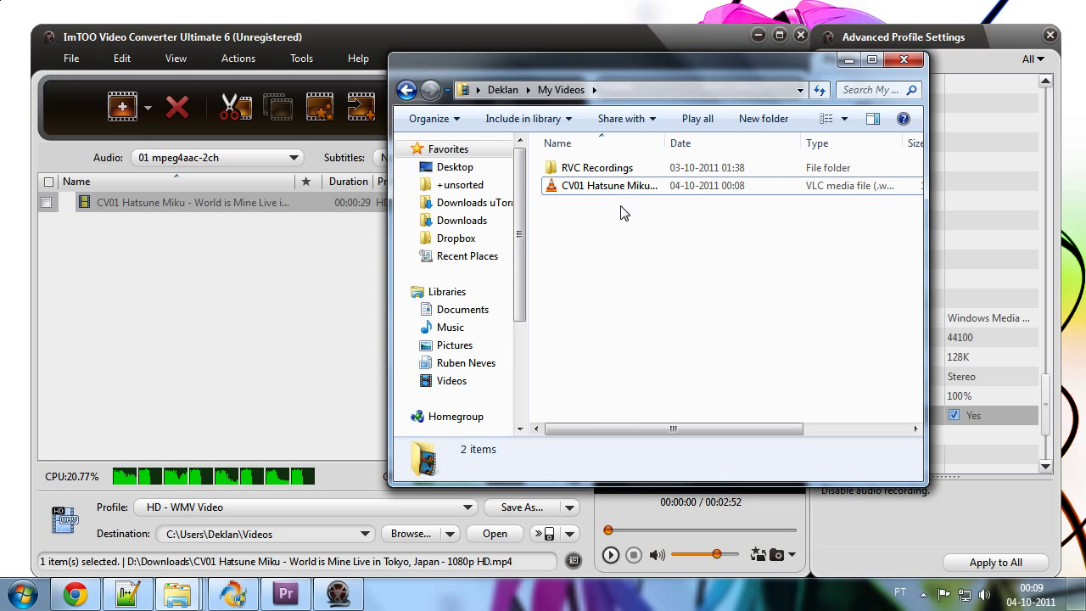
left_click(551, 192)
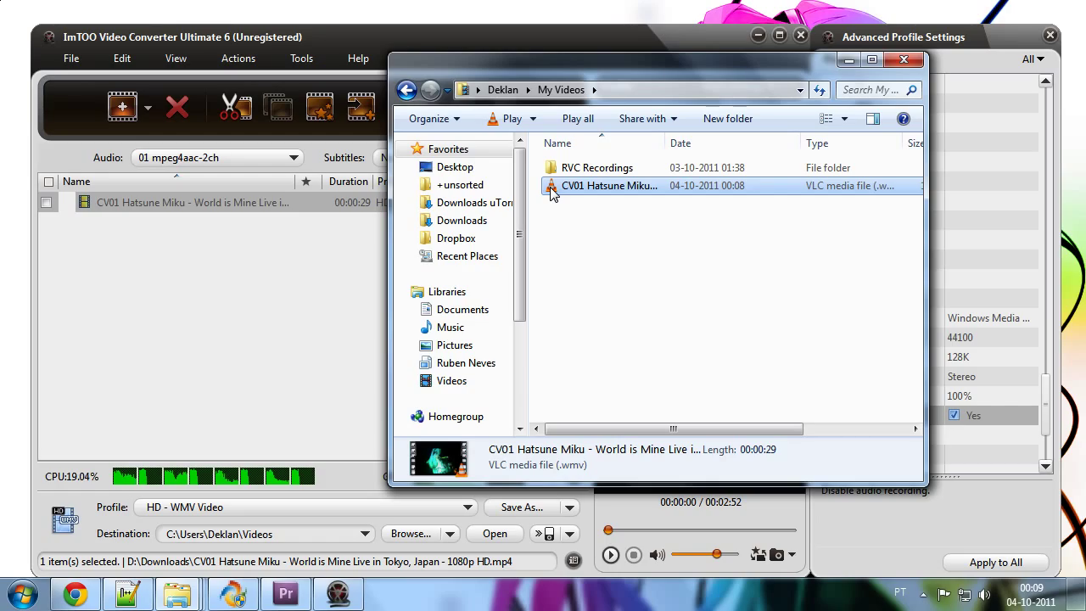
double_click(552, 188)
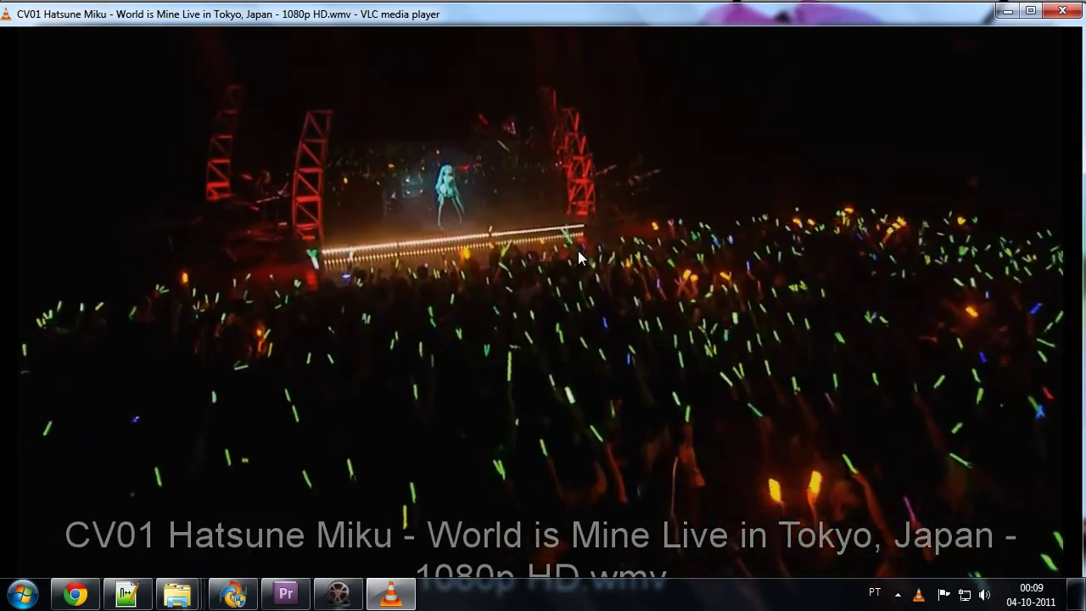
left_click(1064, 12)
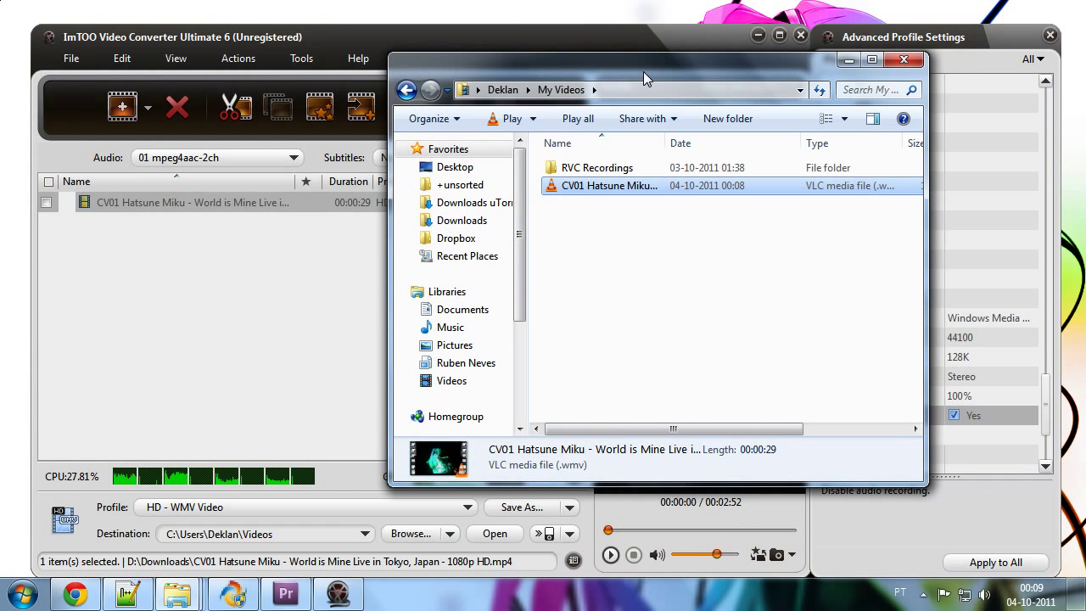
left_click_drag(644, 66, 732, 84)
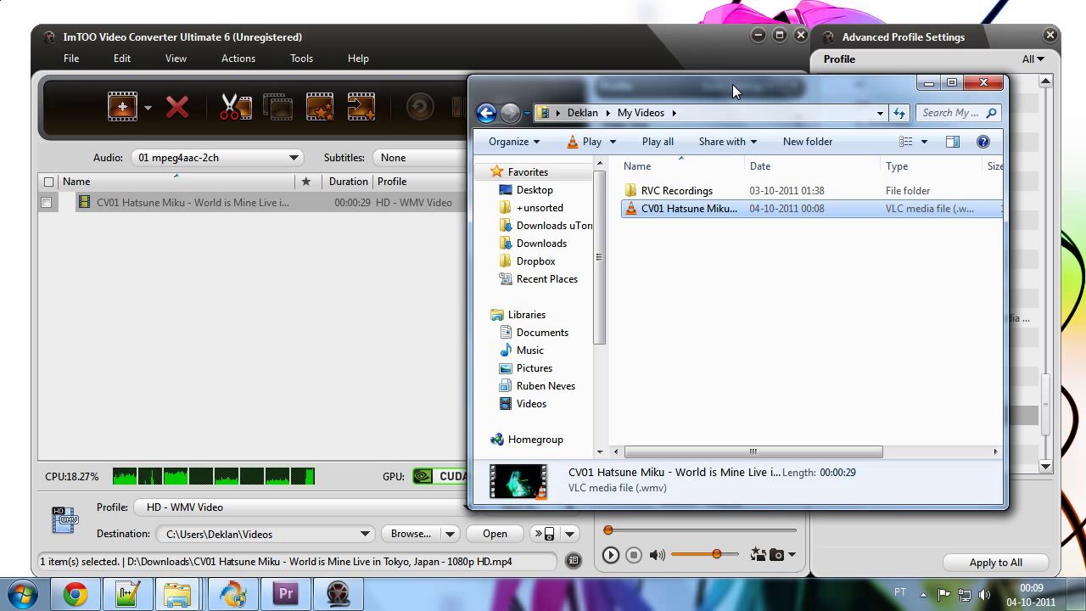
left_click_drag(732, 84, 726, 85)
- Minimise the converter and Downloads windows, then open the converted WMV's context menu
left_click_drag(719, 64, 477, 75)
left_click(756, 34)
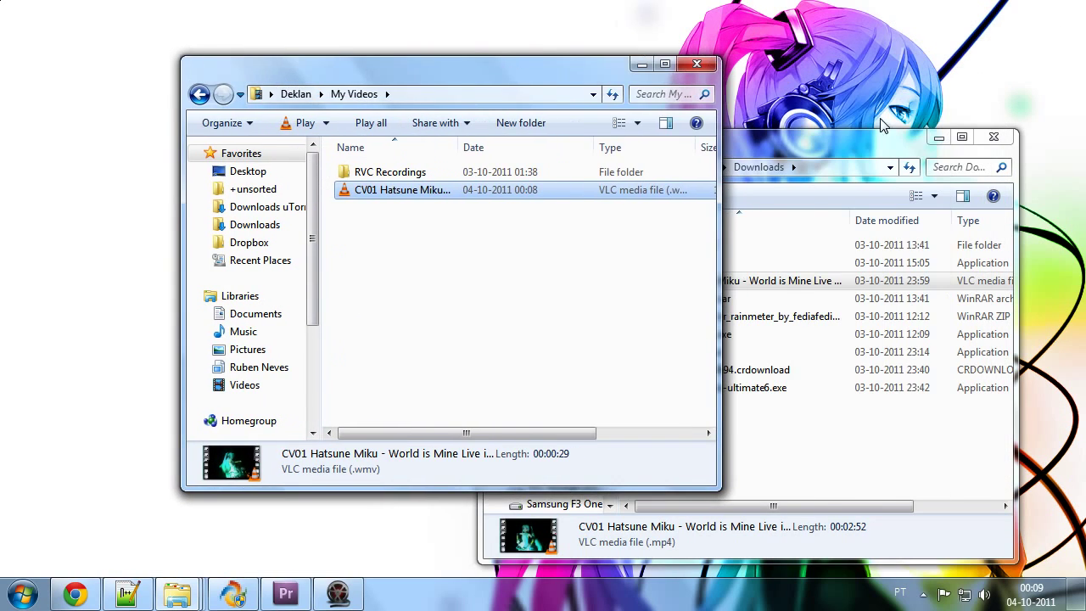
left_click(936, 141)
left_click_drag(560, 82, 415, 60)
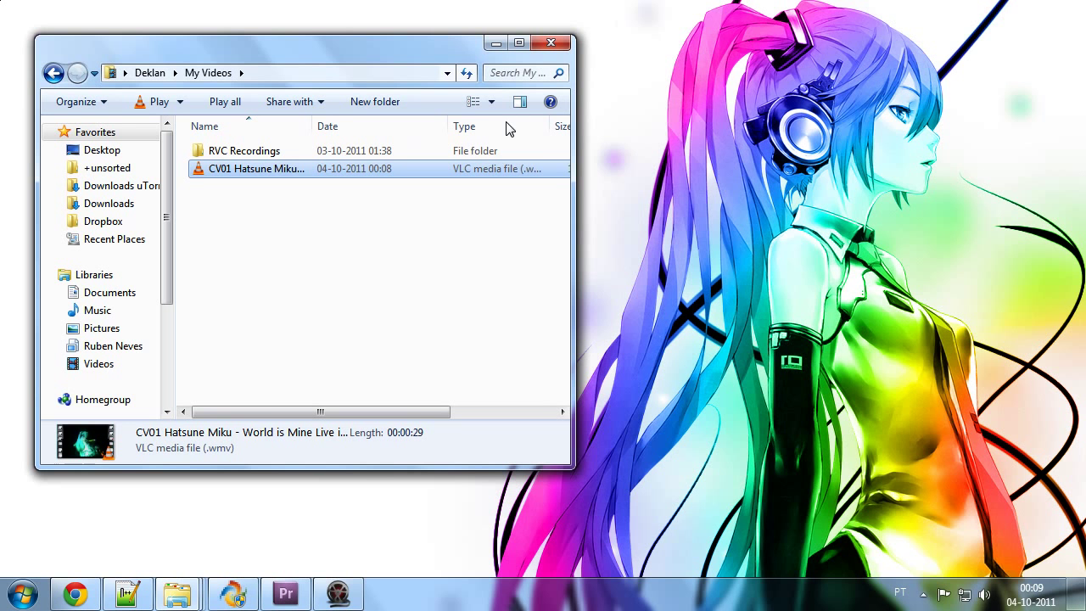
left_click_drag(576, 167, 299, 170)
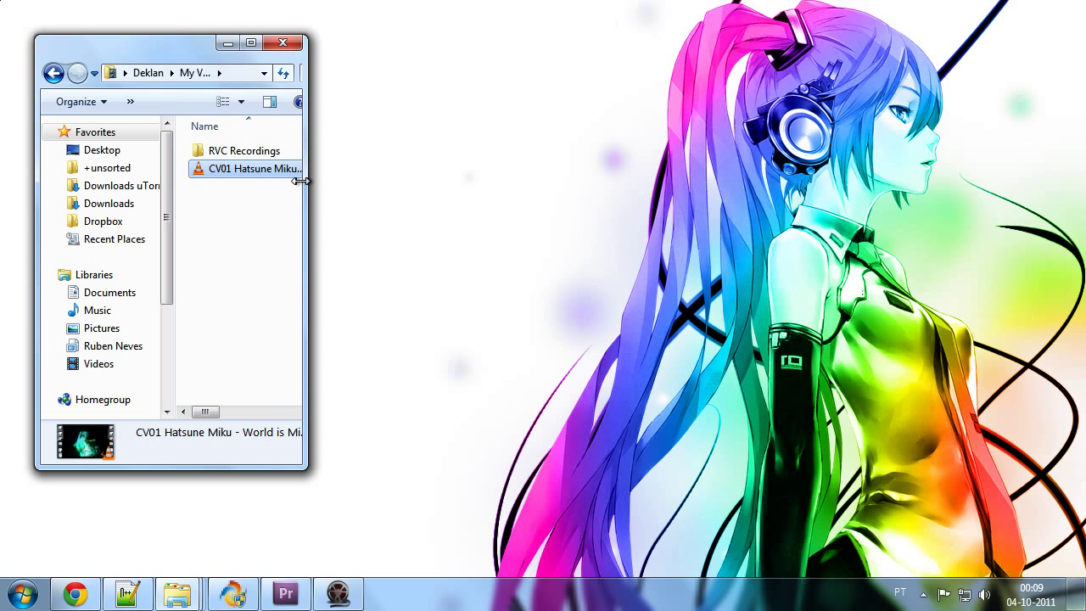
right_click(201, 175)
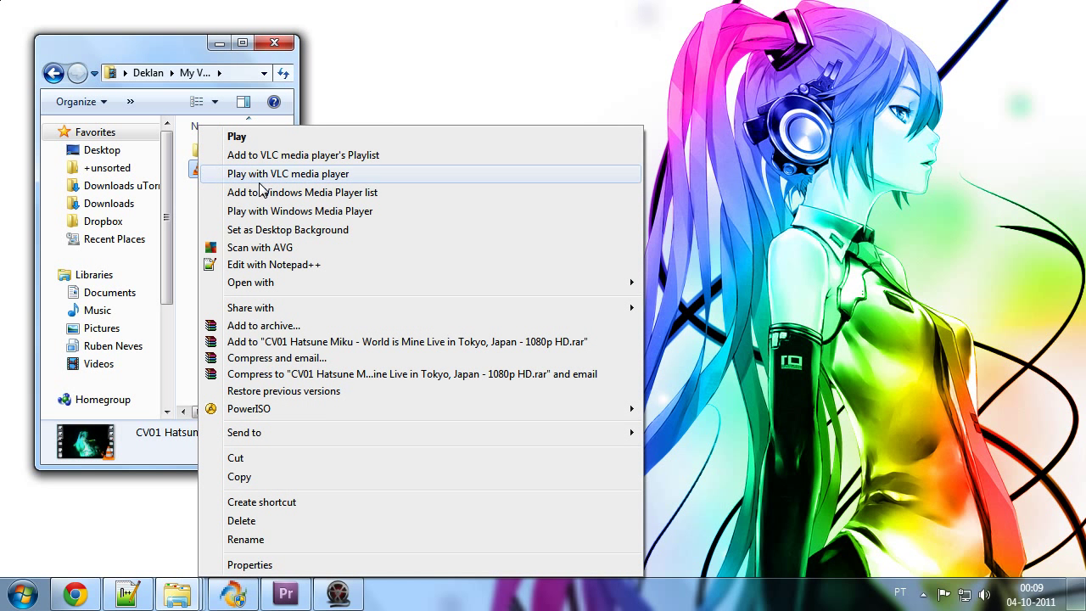
- Set the WMV as Desktop Background and minimise My Videos to reveal the playing wallpaper
left_click(257, 230)
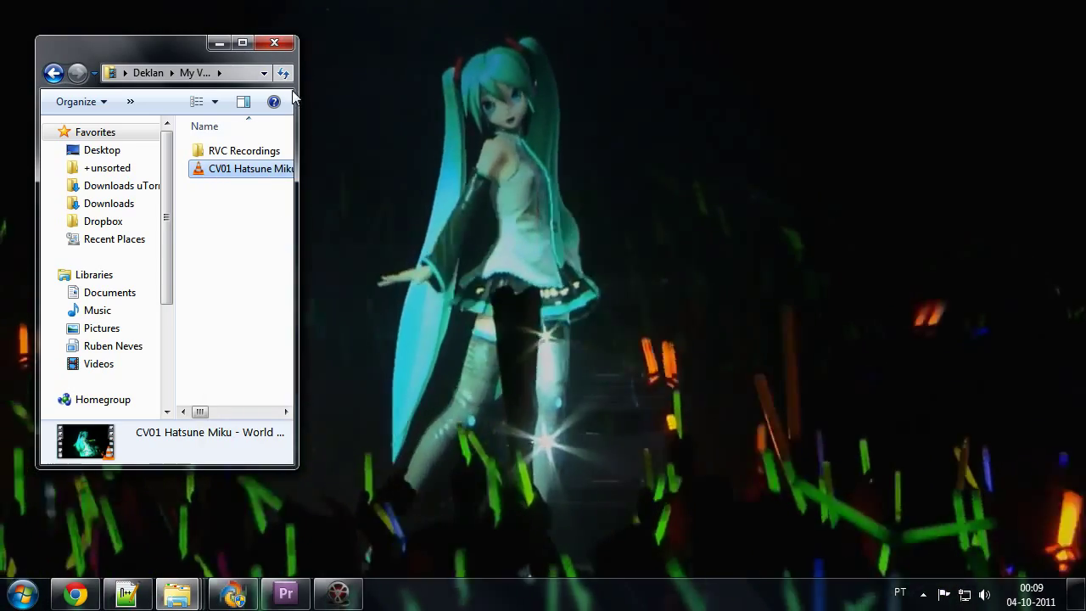
left_click(221, 43)
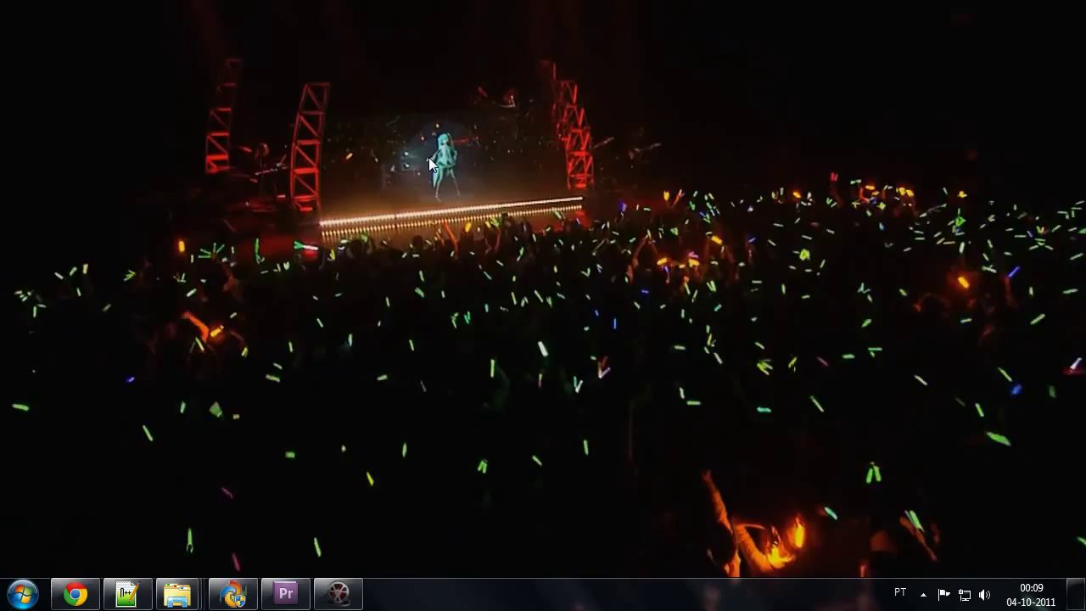